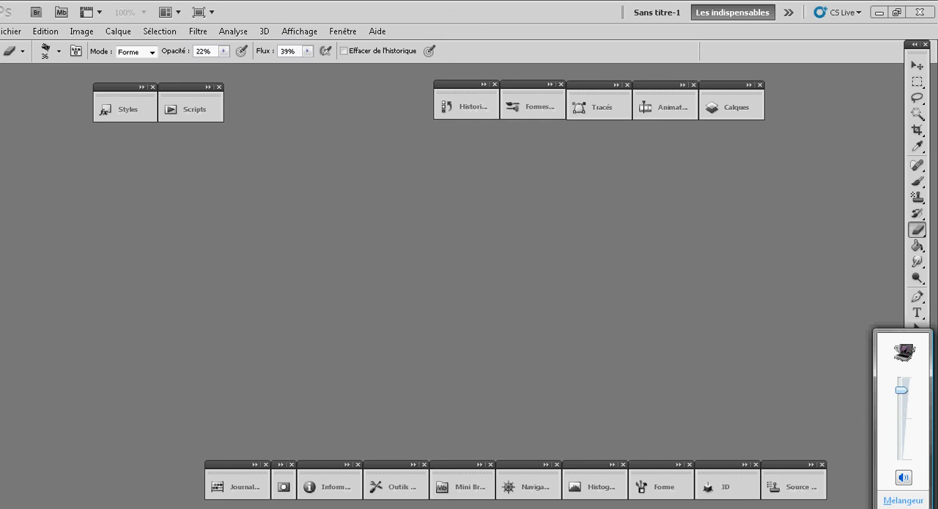
- Create a new document 400 pixels wide and 200 pixels high
{"action": "left_click", "coordinate": [11, 32]}
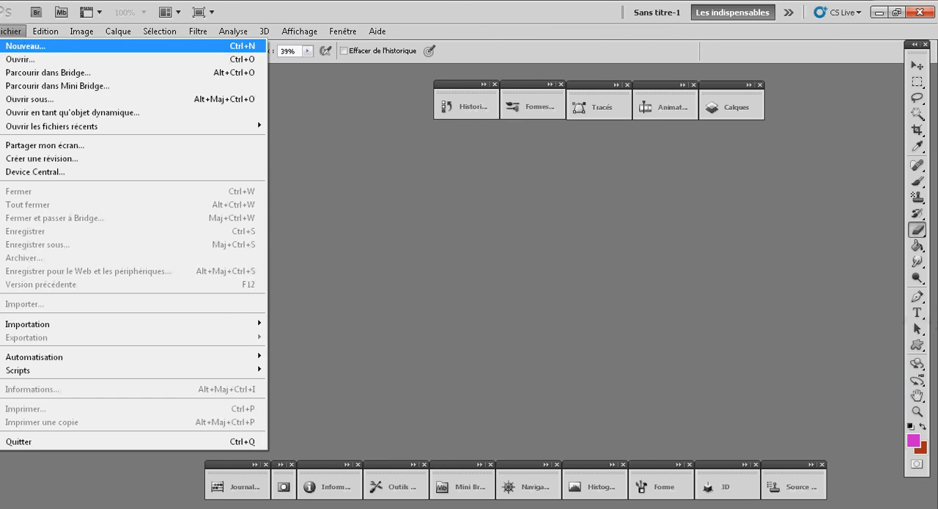
{"action": "left_click", "coordinate": [26, 45]}
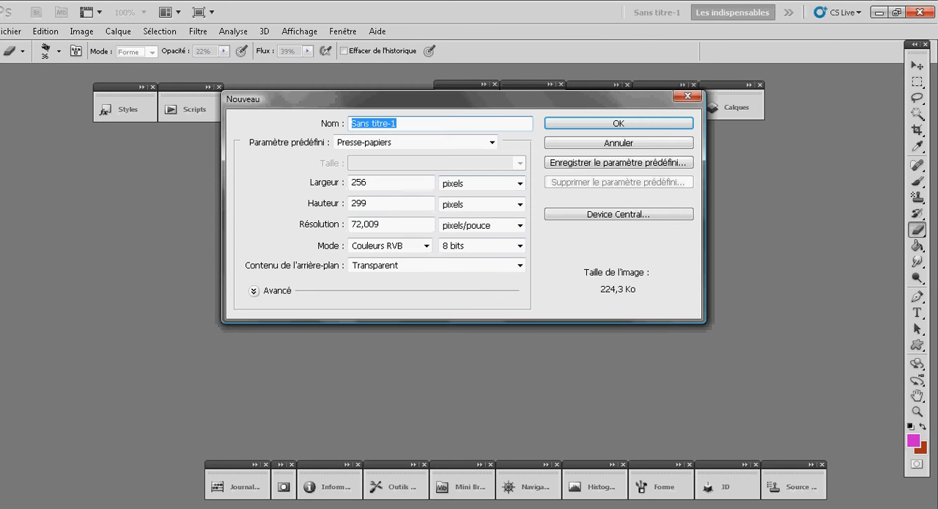
{"action": "key", "text": "Tab"}
{"action": "type", "text": "400"}
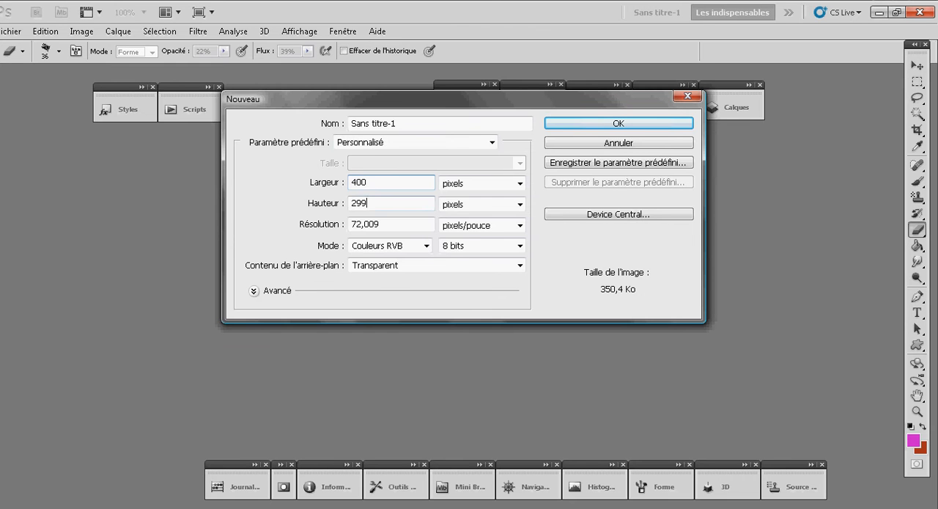
{"action": "key", "text": "Tab"}
{"action": "type", "text": "200"}
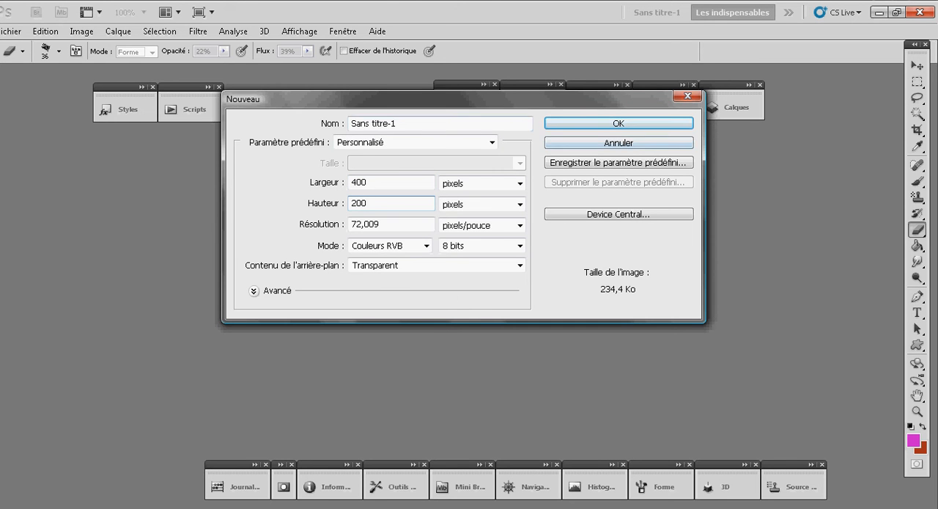
{"action": "key", "text": "Return"}
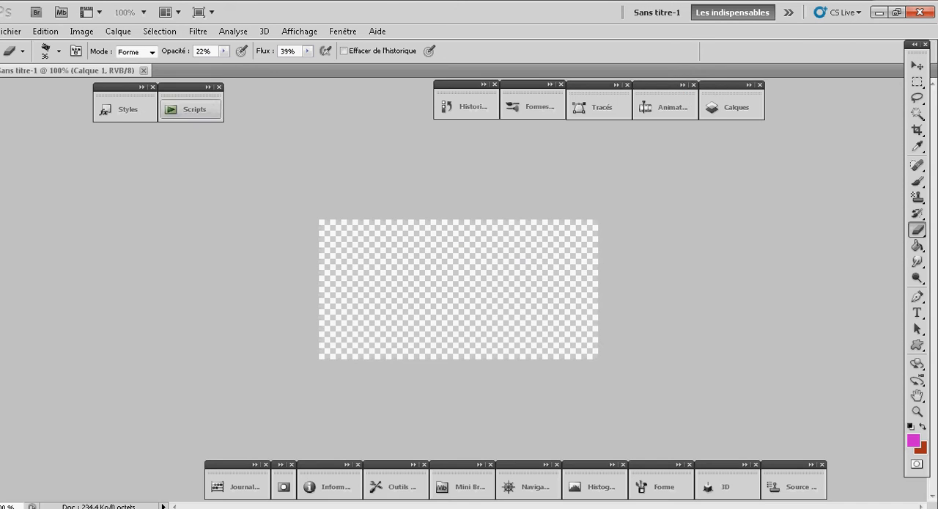
- Open the image Bokeh_by_dezignus_07 from the desktop (Bureau)
{"action": "key", "text": "alt+f"}
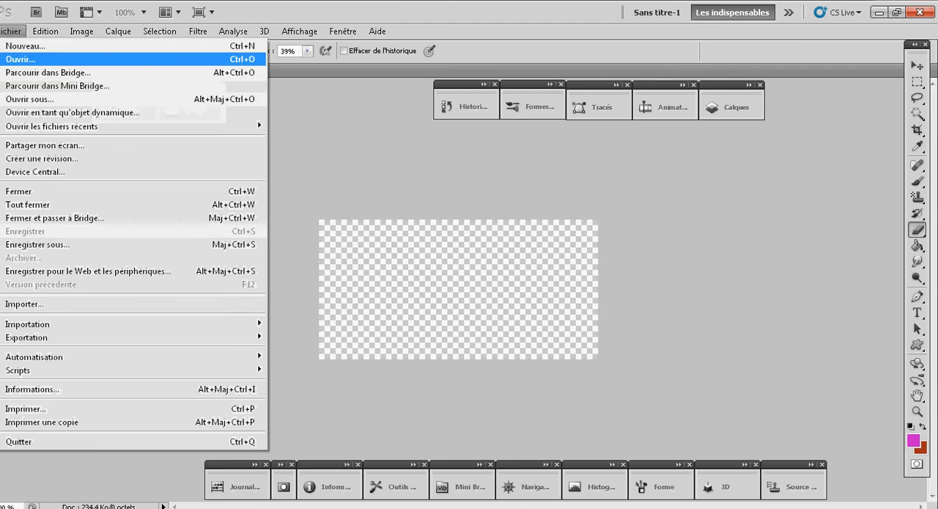
{"action": "key", "text": "Escape"}
{"action": "key", "text": "ctrl+o"}
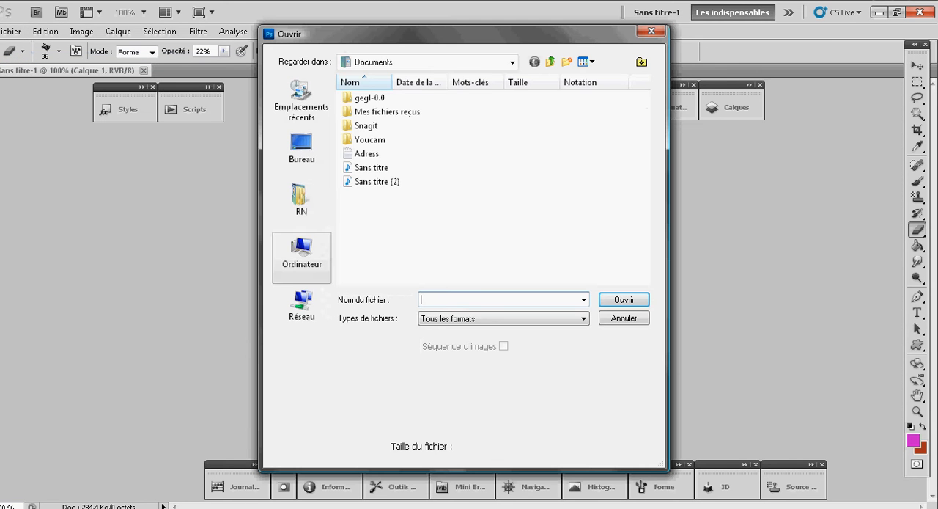
{"action": "left_click", "coordinate": [303, 152]}
{"action": "scroll", "coordinate": [492, 183], "scroll_direction": "down", "scroll_amount": 6}
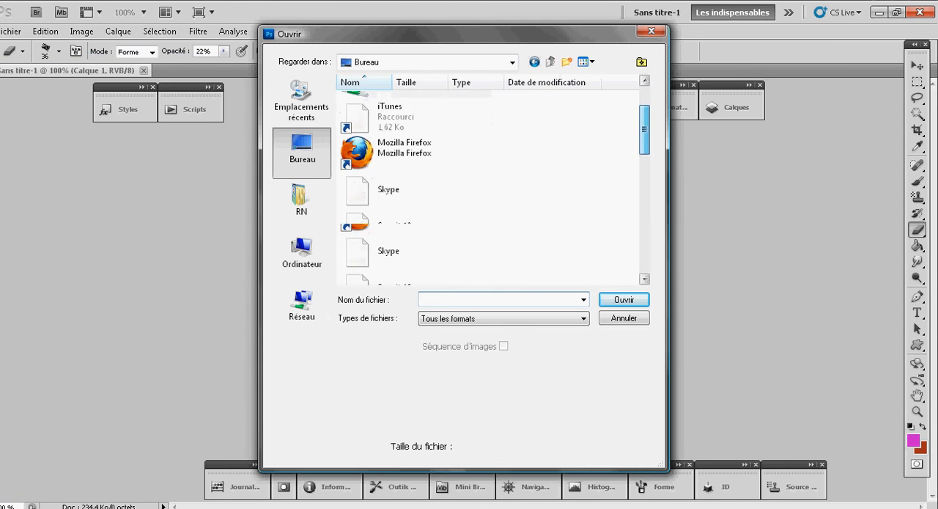
{"action": "left_click", "coordinate": [415, 158]}
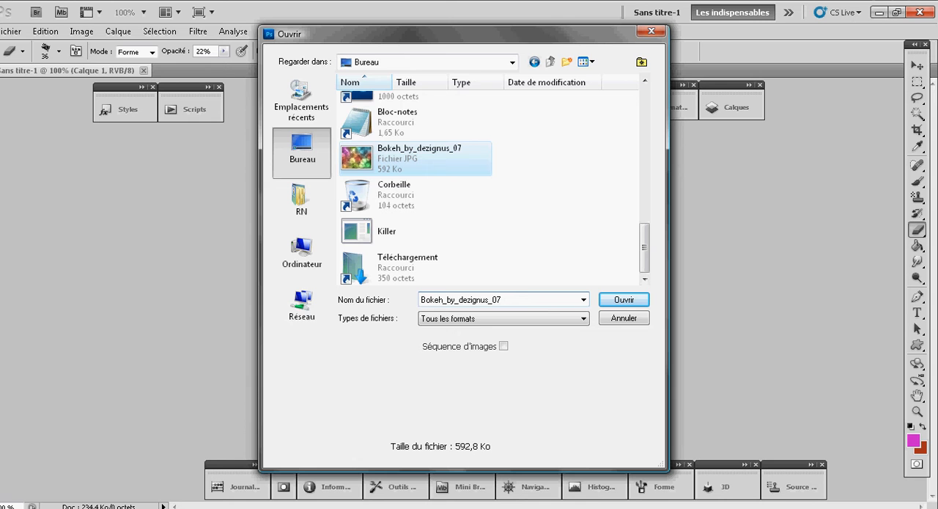
{"action": "left_click", "coordinate": [624, 300]}
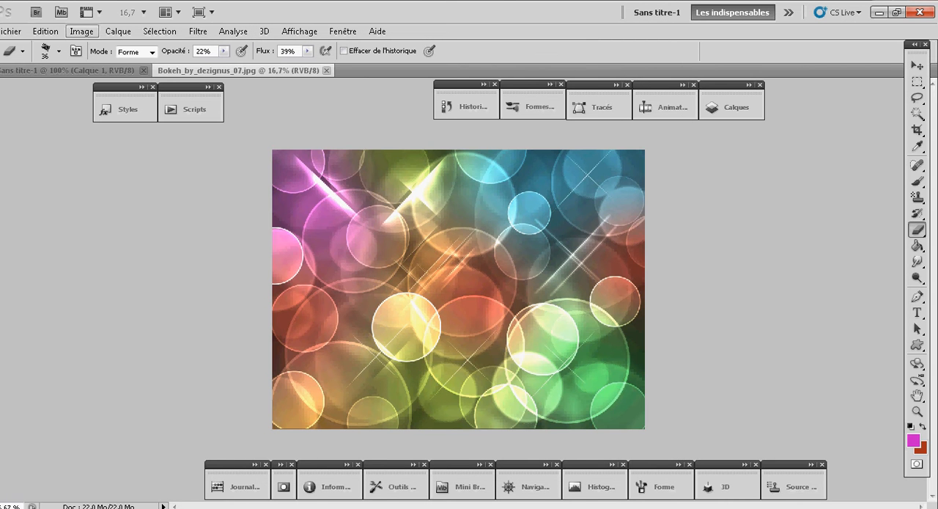
- Define the bokeh image as a pattern under its default file name and close that image
{"action": "left_click", "coordinate": [44, 31]}
{"action": "left_click", "coordinate": [121, 349]}
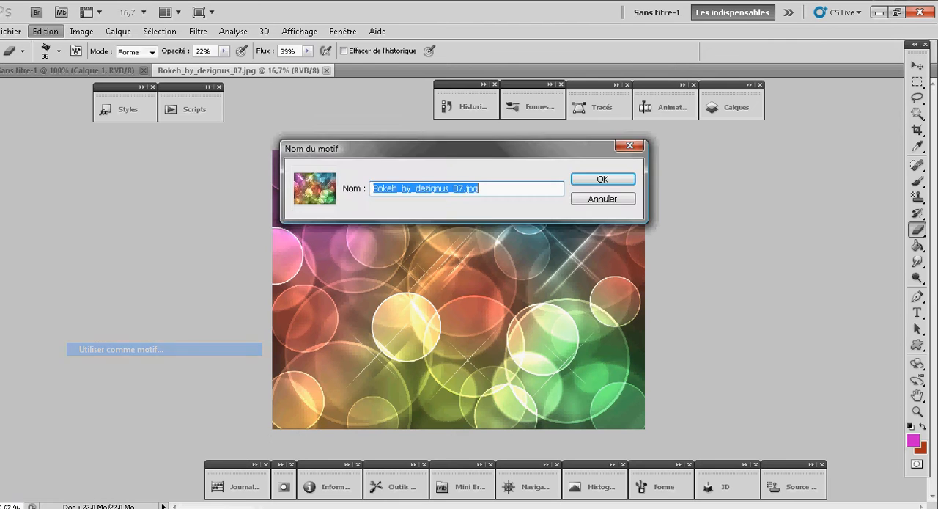
{"action": "key", "text": "Return"}
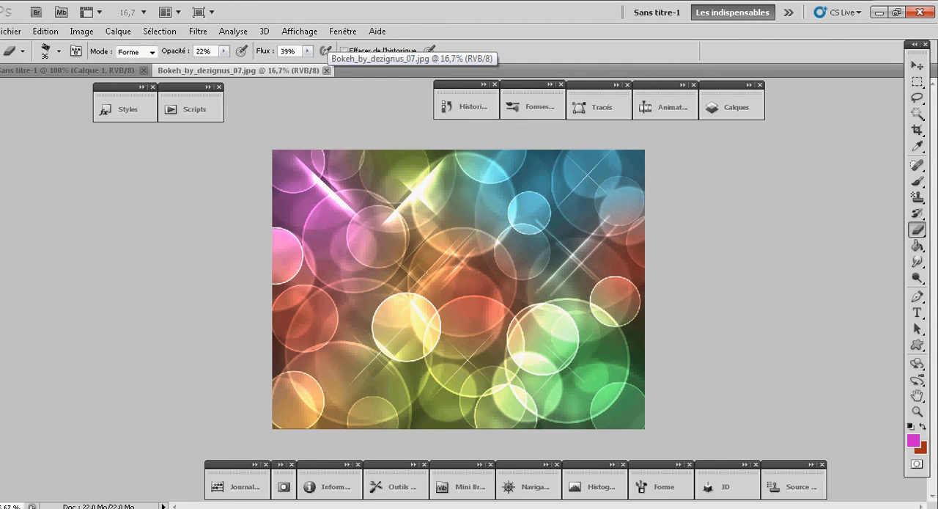
{"action": "left_click", "coordinate": [327, 71]}
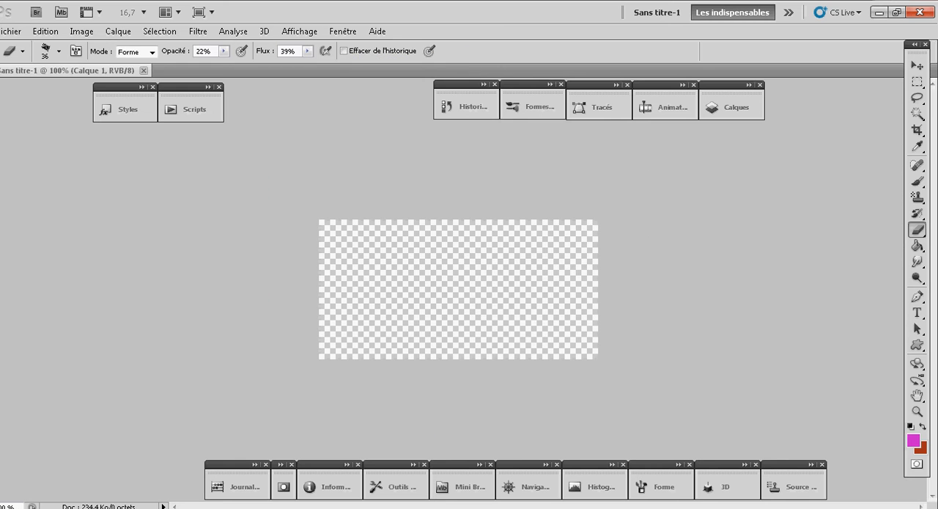
- Open the character image 22368916_p1 from the desktop
{"action": "left_click", "coordinate": [10, 31]}
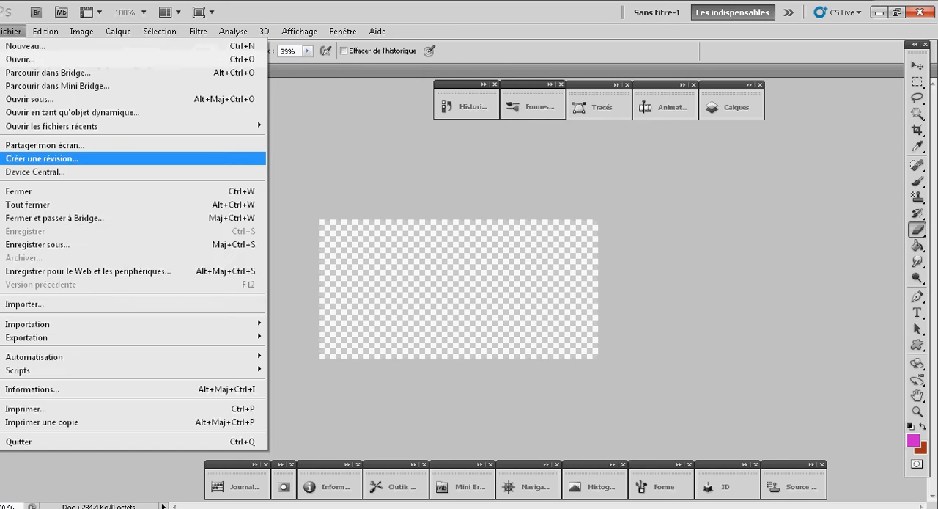
{"action": "left_click", "coordinate": [21, 58]}
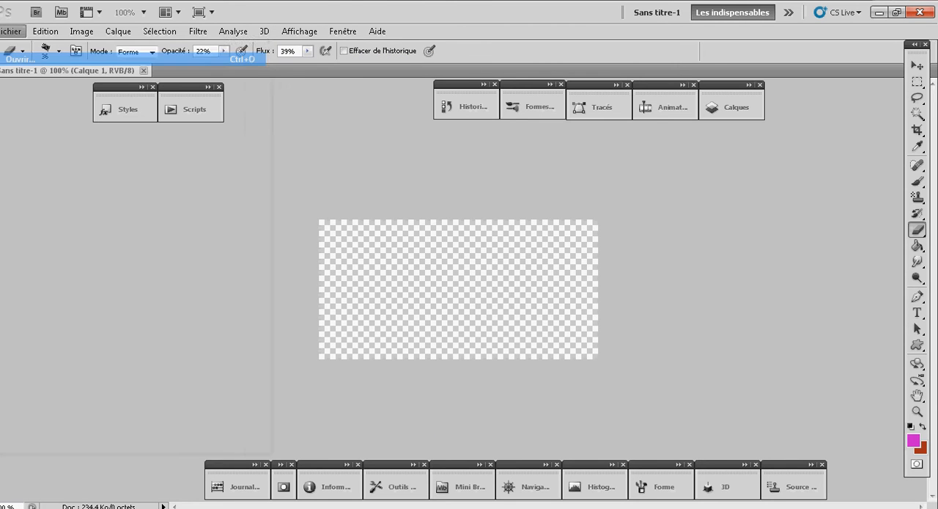
{"action": "scroll", "coordinate": [489, 183], "scroll_direction": "down", "scroll_amount": 5}
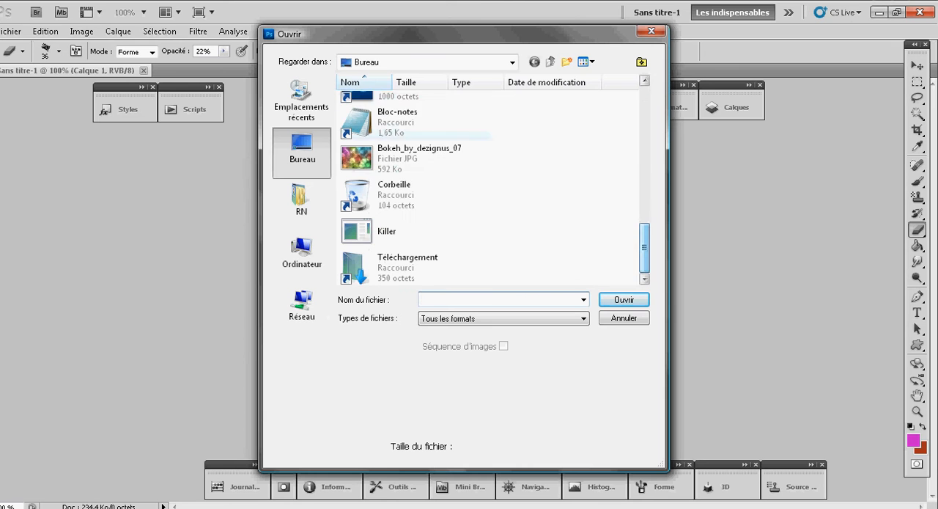
{"action": "left_click_drag", "start_coordinate": [645, 248], "coordinate": [645, 227]}
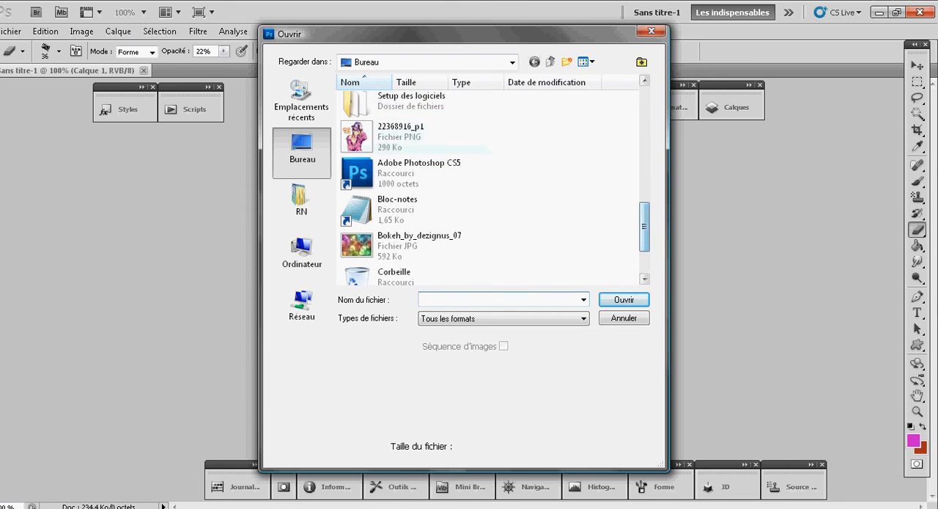
{"action": "left_click", "coordinate": [416, 135]}
{"action": "key", "text": "Return"}
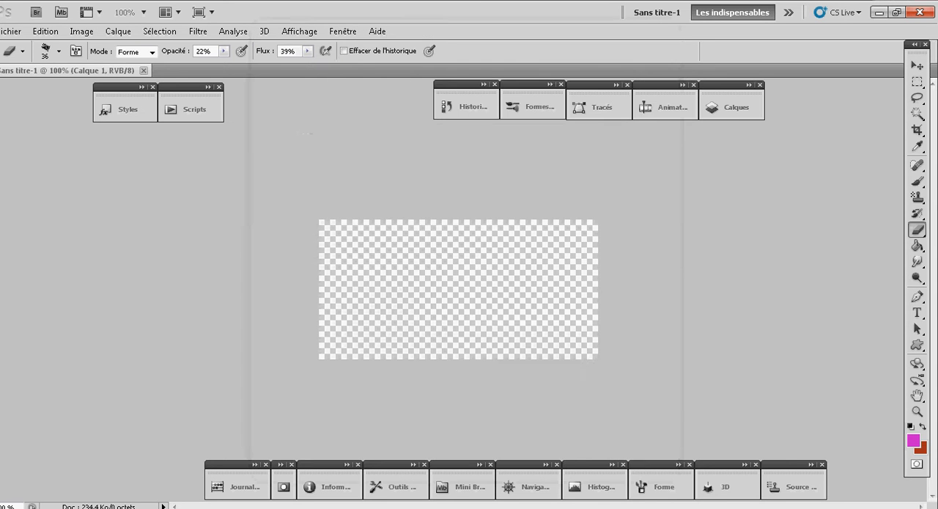
- Copy the entire character image and paste it into the Sans titre-1 document
{"action": "left_click", "coordinate": [159, 32]}
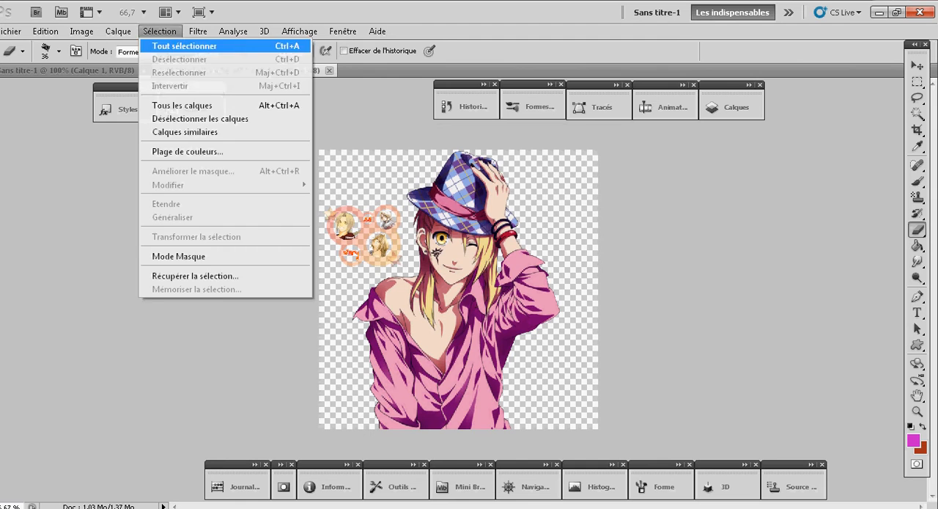
{"action": "left_click", "coordinate": [182, 46]}
{"action": "left_click", "coordinate": [46, 32]}
{"action": "left_click", "coordinate": [91, 98]}
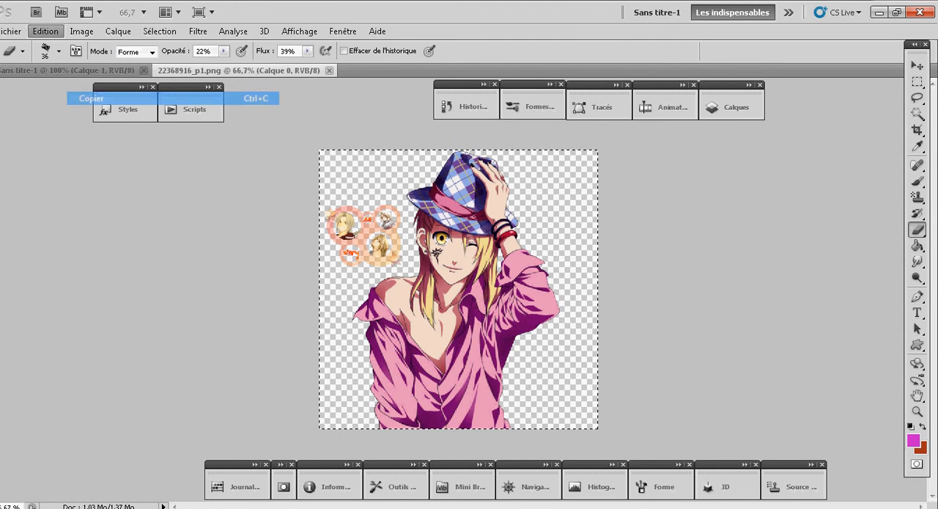
{"action": "left_click", "coordinate": [81, 71]}
{"action": "left_click", "coordinate": [46, 32]}
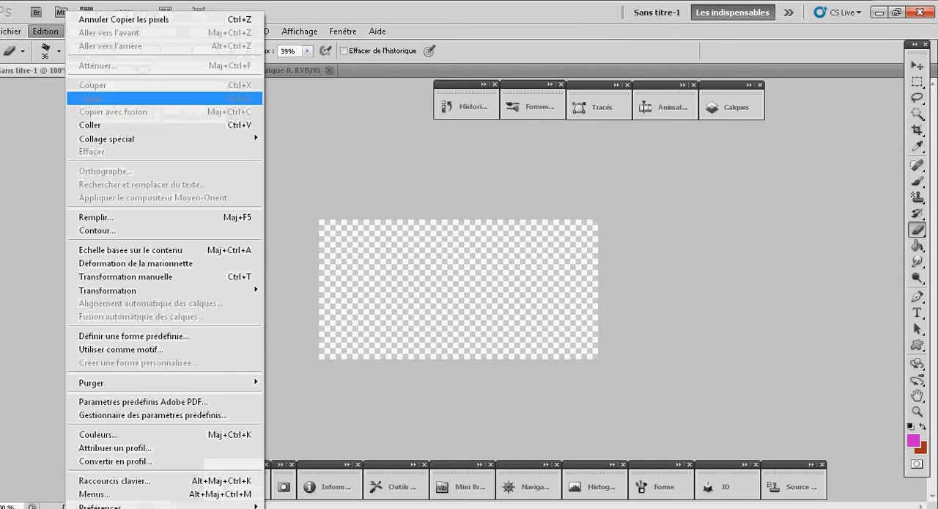
{"action": "left_click", "coordinate": [84, 127]}
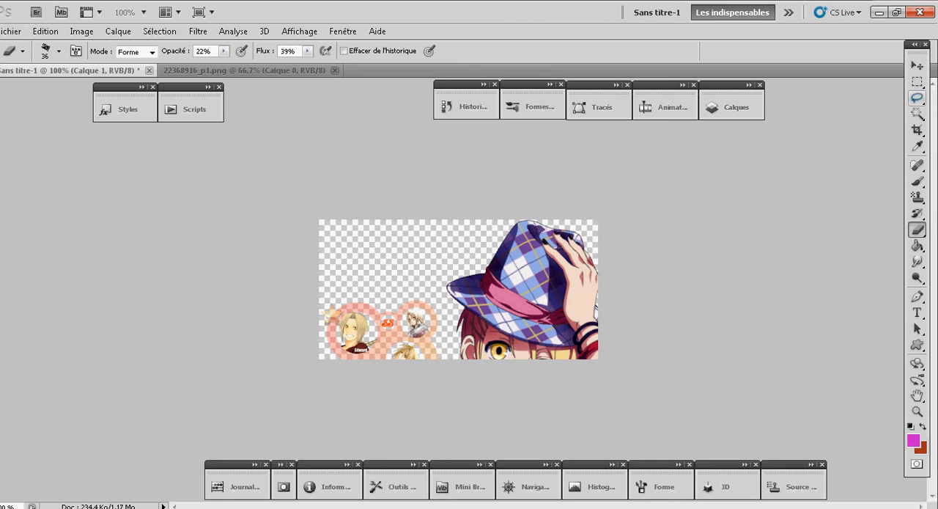
- Reposition the pasted character, duplicate its layer twice and arrange the overlapping copies so they fill the whole canvas
{"action": "left_click", "coordinate": [917, 66]}
{"action": "left_click_drag", "start_coordinate": [513, 308], "coordinate": [538, 232]}
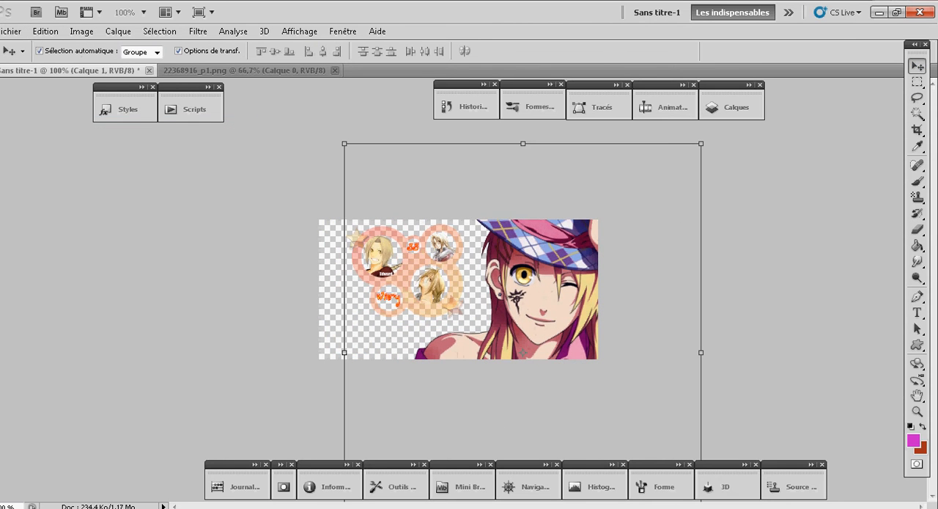
{"action": "key", "text": "ctrl+j"}
{"action": "left_click_drag", "start_coordinate": [539, 279], "coordinate": [348, 161]}
{"action": "key", "text": "ctrl+j"}
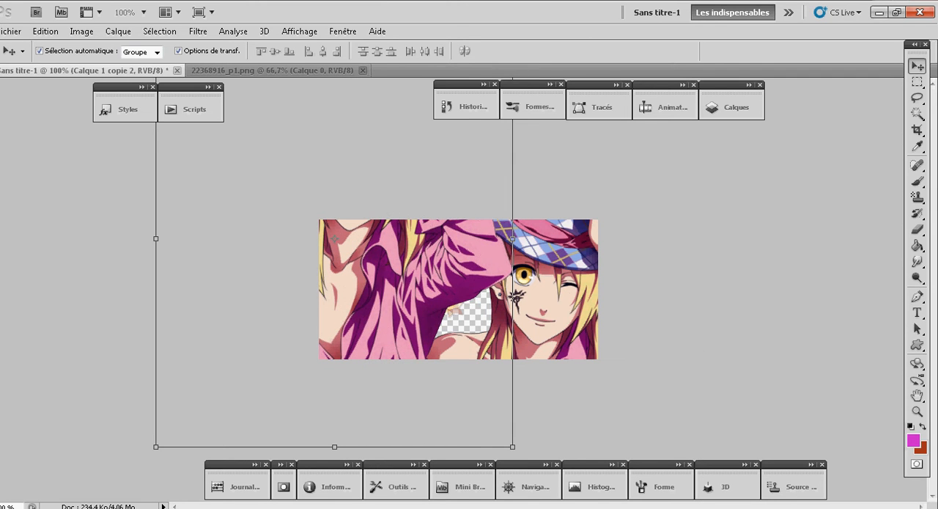
{"action": "left_click_drag", "start_coordinate": [366, 249], "coordinate": [467, 427]}
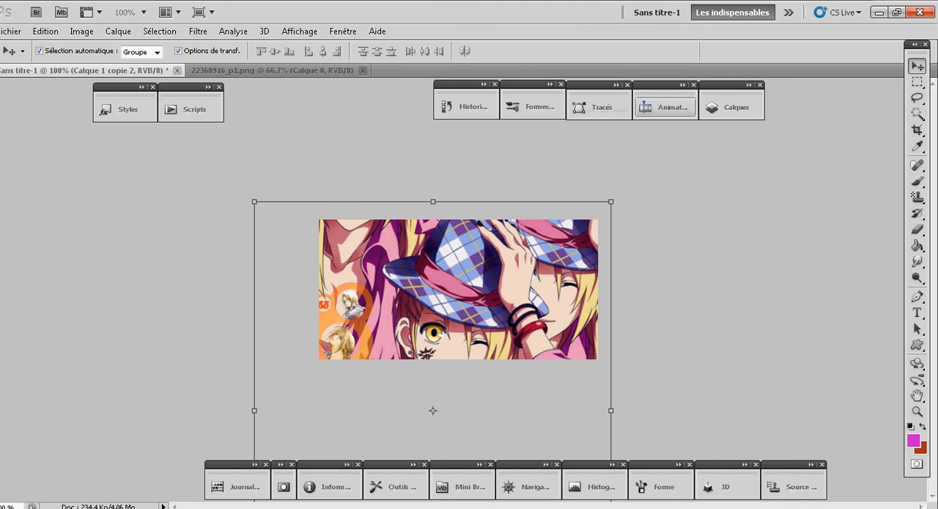
- Merge the visible layers and smear the whole merged image into wavy zigzag streaks with the Smudge tool
{"action": "left_click", "coordinate": [732, 107]}
{"action": "right_click", "coordinate": [652, 154]}
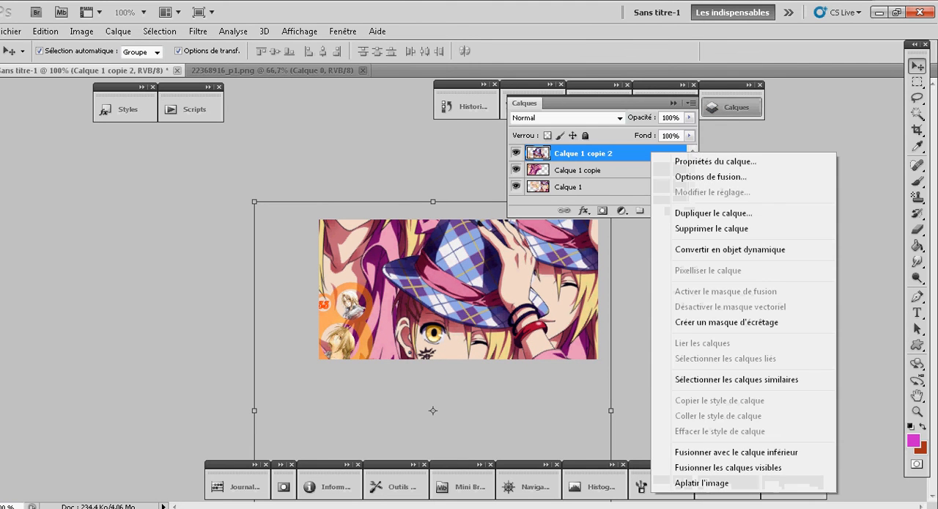
{"action": "left_click", "coordinate": [728, 467]}
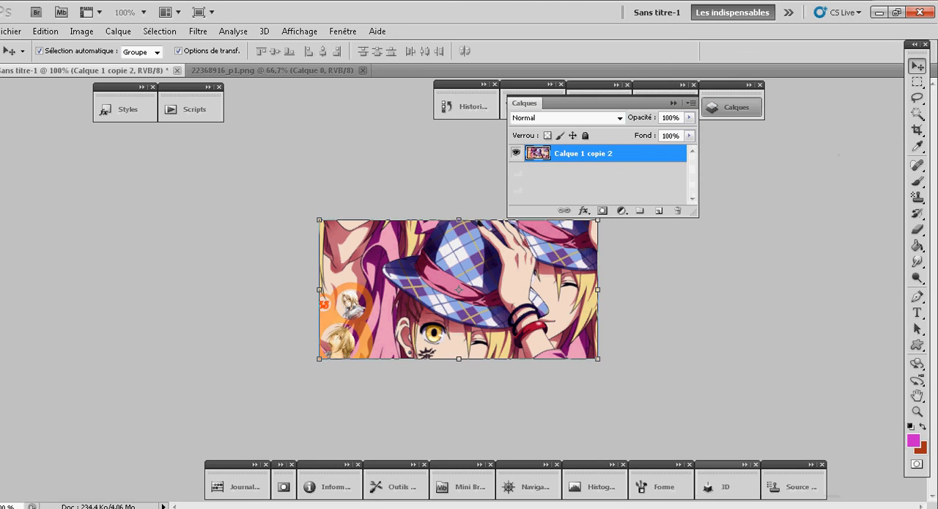
{"action": "left_click", "coordinate": [918, 262]}
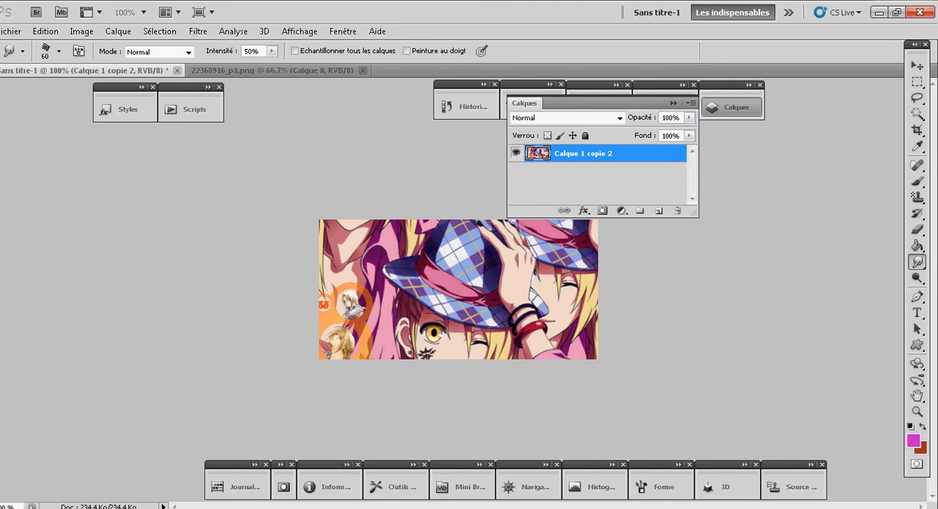
{"action": "mouse_move", "coordinate": [595, 229]}
{"action": "left_mouse_down"}
{"action": "mouse_move", "coordinate": [328, 230]}
{"action": "mouse_move", "coordinate": [378, 242]}
{"action": "mouse_move", "coordinate": [586, 246]}
{"action": "mouse_move", "coordinate": [579, 256]}
{"action": "mouse_move", "coordinate": [325, 265]}
{"action": "mouse_move", "coordinate": [590, 285]}
{"action": "mouse_move", "coordinate": [539, 299]}
{"action": "mouse_move", "coordinate": [462, 286]}
{"action": "mouse_move", "coordinate": [323, 285]}
{"action": "mouse_move", "coordinate": [360, 299]}
{"action": "mouse_move", "coordinate": [591, 321]}
{"action": "mouse_move", "coordinate": [521, 332]}
{"action": "mouse_move", "coordinate": [382, 320]}
{"action": "mouse_move", "coordinate": [331, 345]}
{"action": "mouse_move", "coordinate": [571, 352]}
{"action": "mouse_move", "coordinate": [568, 341]}
{"action": "mouse_move", "coordinate": [410, 338]}
{"action": "mouse_move", "coordinate": [326, 322]}
{"action": "mouse_move", "coordinate": [399, 341]}
{"action": "mouse_move", "coordinate": [590, 348]}
{"action": "left_mouse_up"}
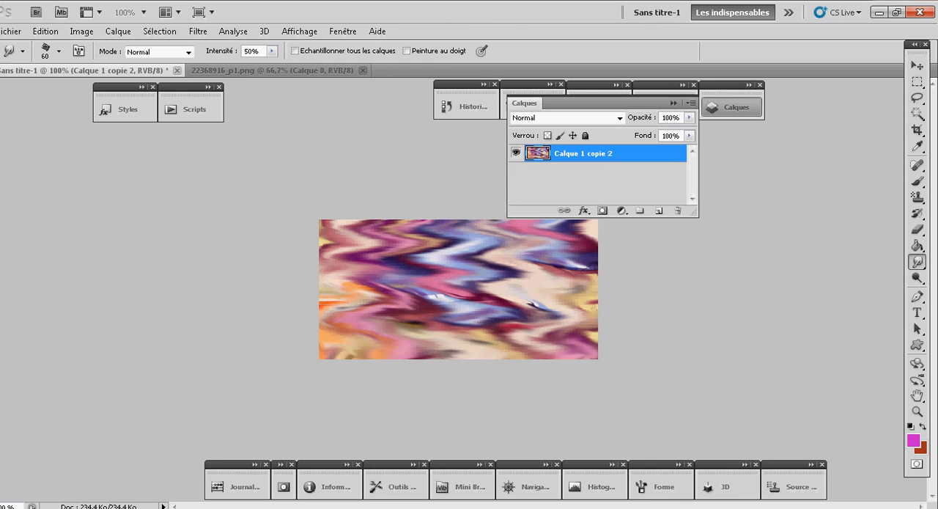
- Add a Pattern Overlay (Incrustation de motif) to the smudged layer using the bokeh pattern, with the scale set to 15%
{"action": "left_click", "coordinate": [584, 211]}
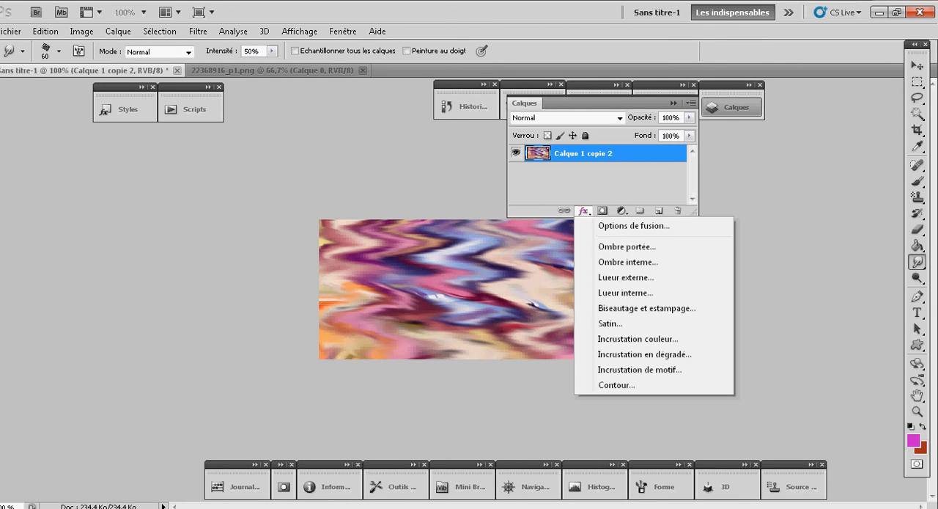
{"action": "left_click", "coordinate": [640, 370]}
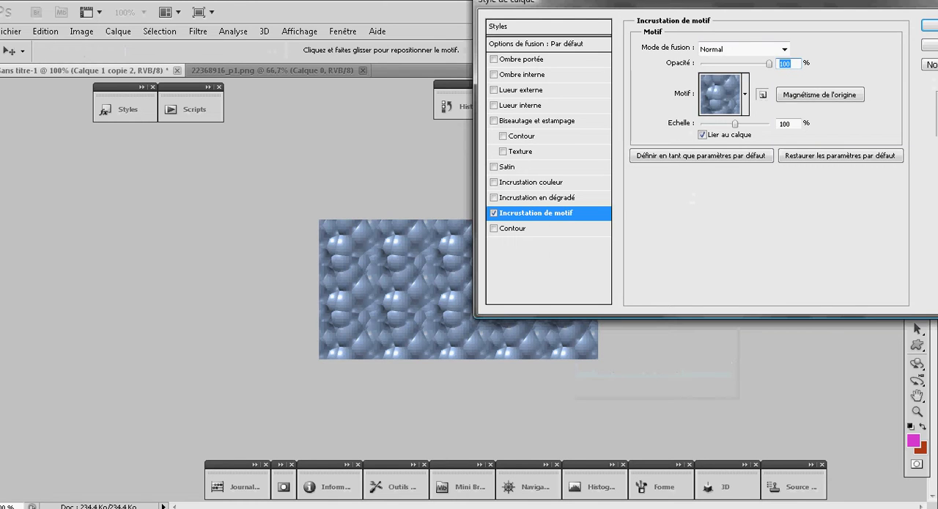
{"action": "left_click_drag", "start_coordinate": [660, 3], "coordinate": [257, 39]}
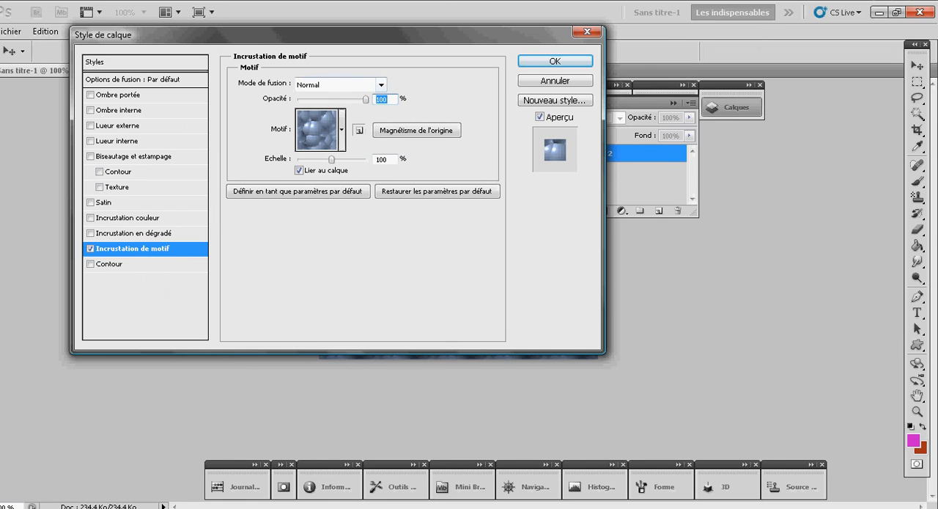
{"action": "left_click", "coordinate": [343, 130]}
{"action": "left_click_drag", "start_coordinate": [380, 190], "coordinate": [380, 221]}
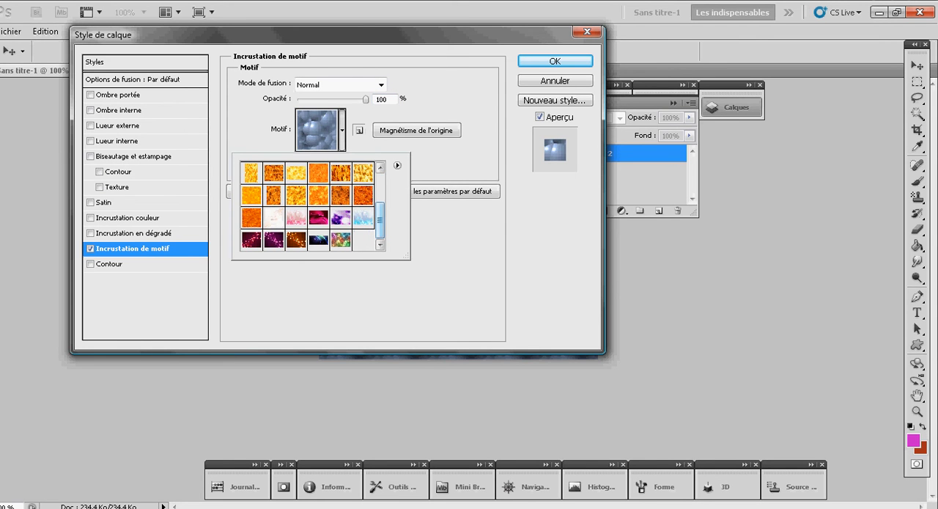
{"action": "left_click", "coordinate": [341, 240]}
{"action": "left_click_drag", "start_coordinate": [220, 38], "coordinate": [706, 0]}
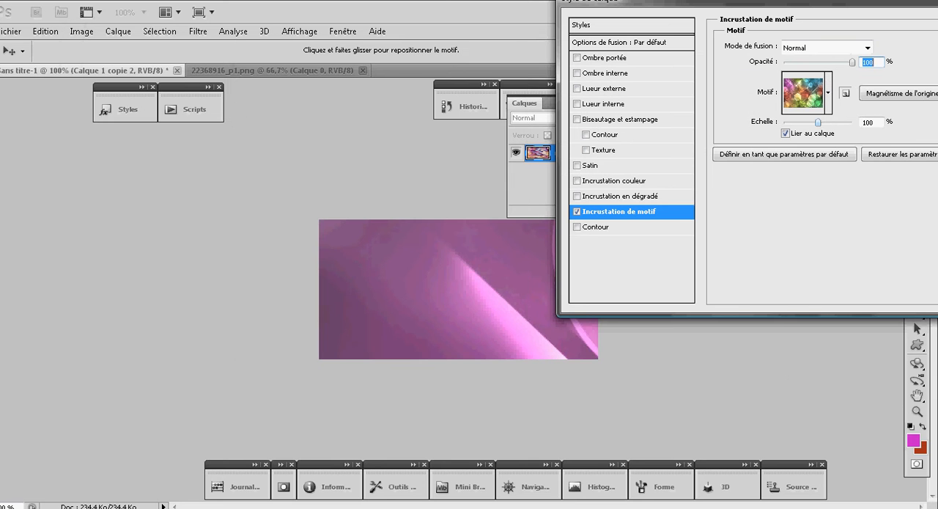
{"action": "left_click_drag", "start_coordinate": [819, 123], "coordinate": [789, 122]}
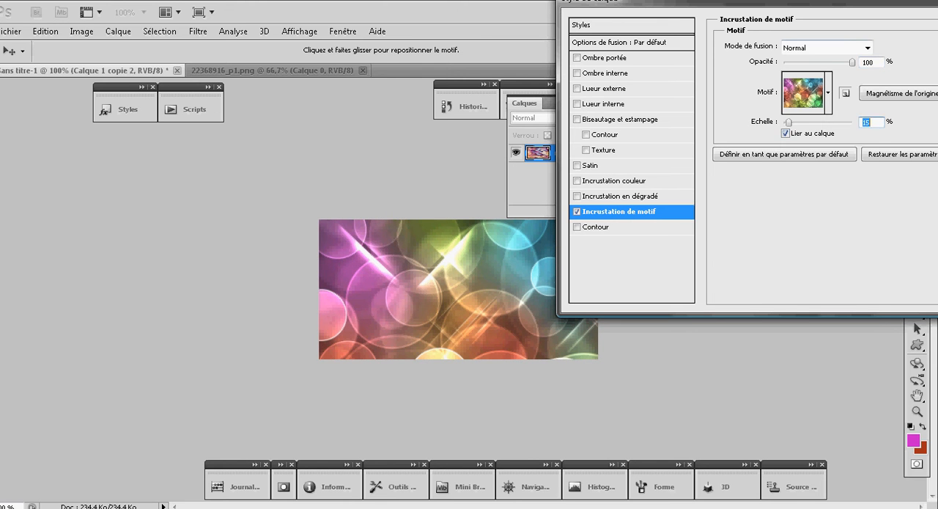
- Try the Lumière ponctuelle, Incrustation, Lumière tamisée and Lumière vive blend modes on the pattern overlay
{"action": "left_click", "coordinate": [867, 47]}
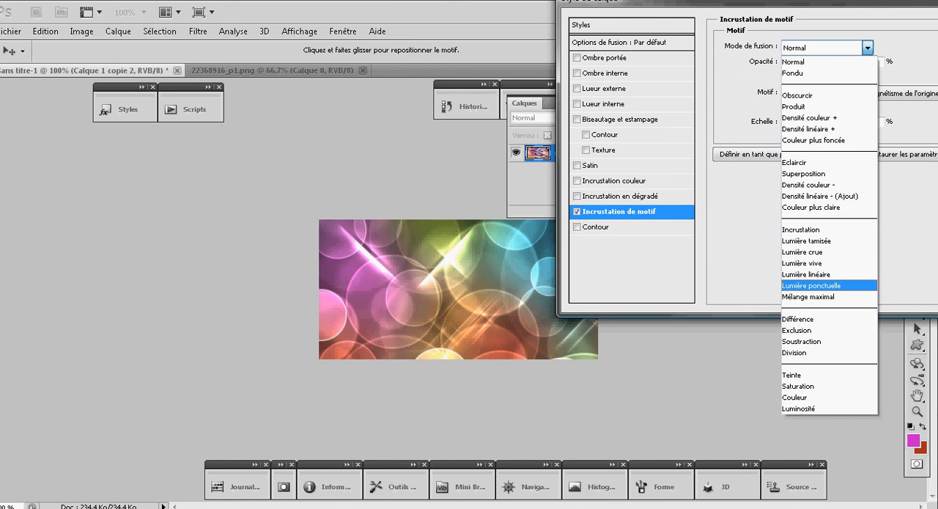
{"action": "left_click", "coordinate": [815, 285]}
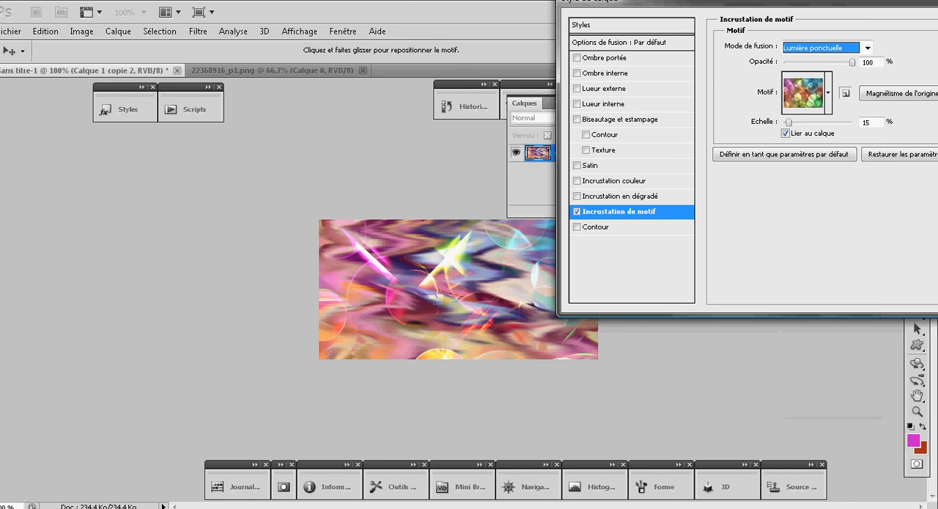
{"action": "left_click", "coordinate": [867, 48]}
{"action": "left_click", "coordinate": [814, 229]}
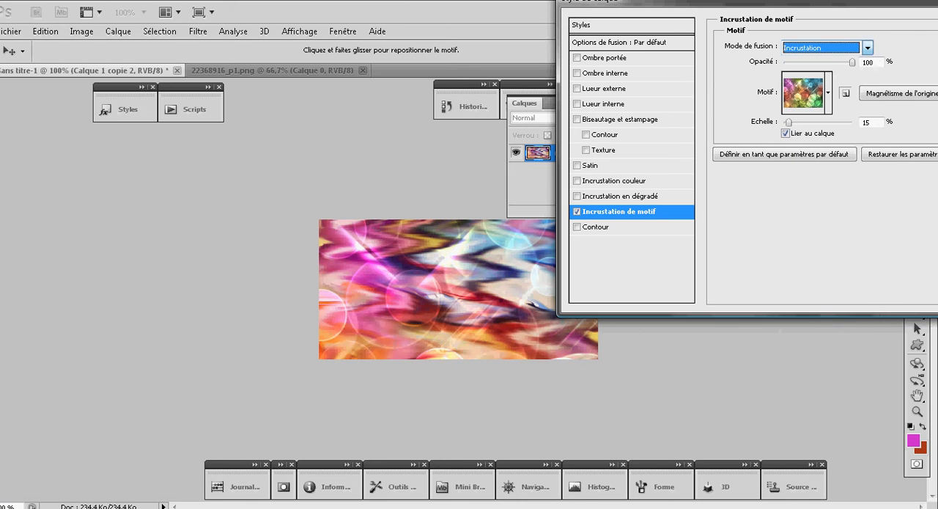
{"action": "left_click", "coordinate": [867, 48]}
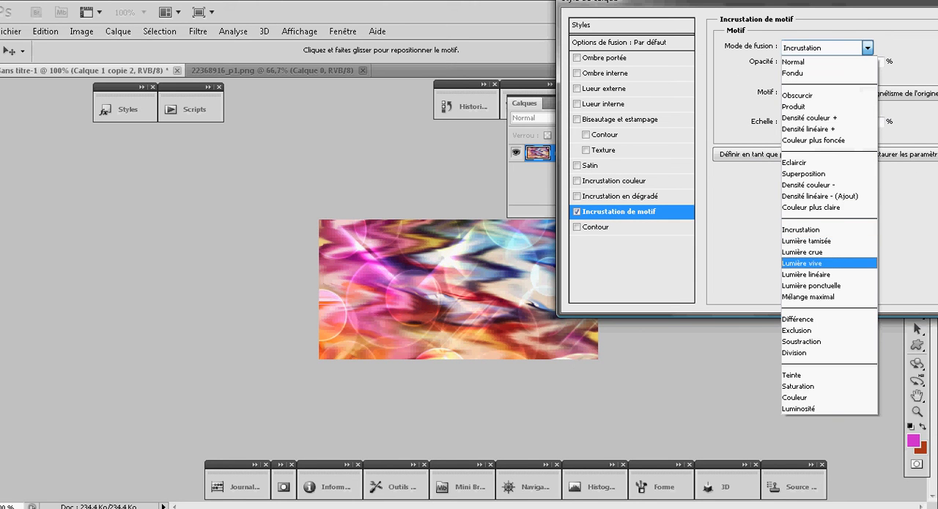
{"action": "left_click", "coordinate": [814, 241]}
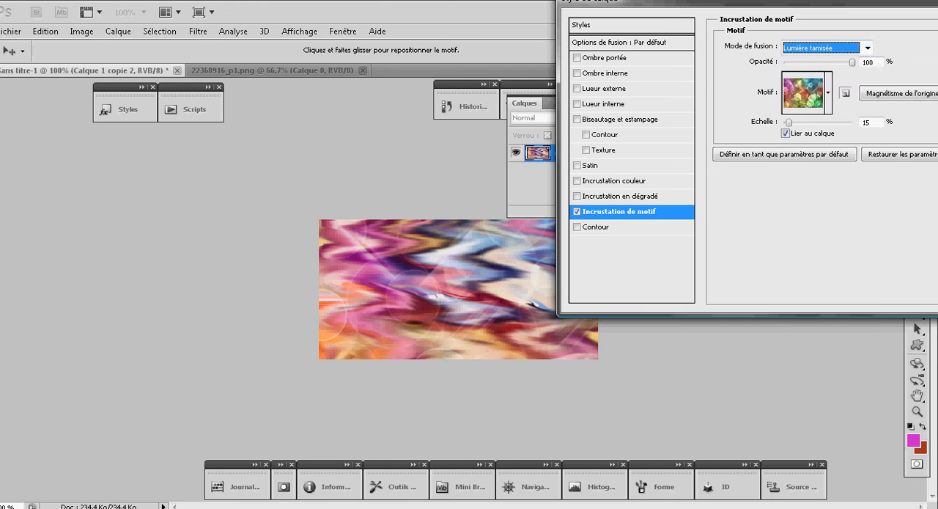
{"action": "left_click", "coordinate": [868, 48]}
{"action": "left_click", "coordinate": [814, 264]}
- Set the pattern overlay's blend mode to Lumière crue, keeping the opacity at 100%
{"action": "left_click", "coordinate": [867, 48]}
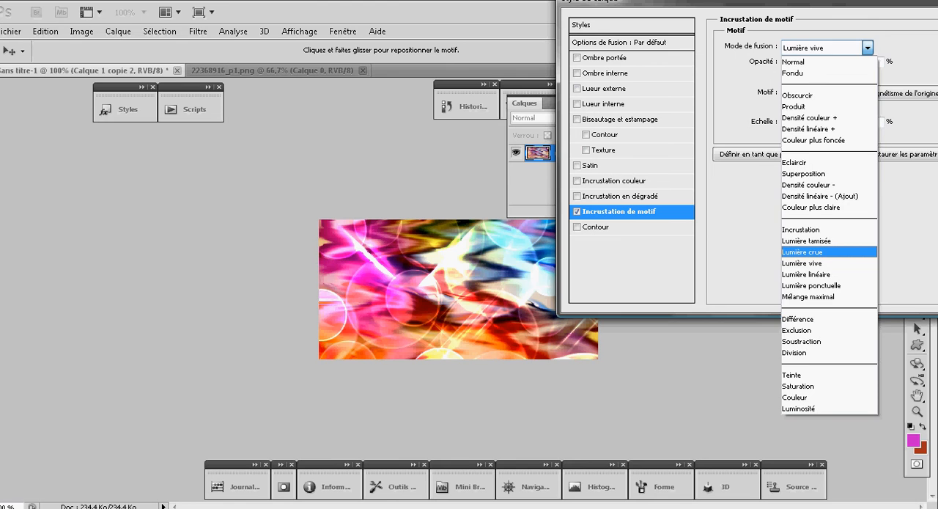
{"action": "left_click", "coordinate": [807, 251]}
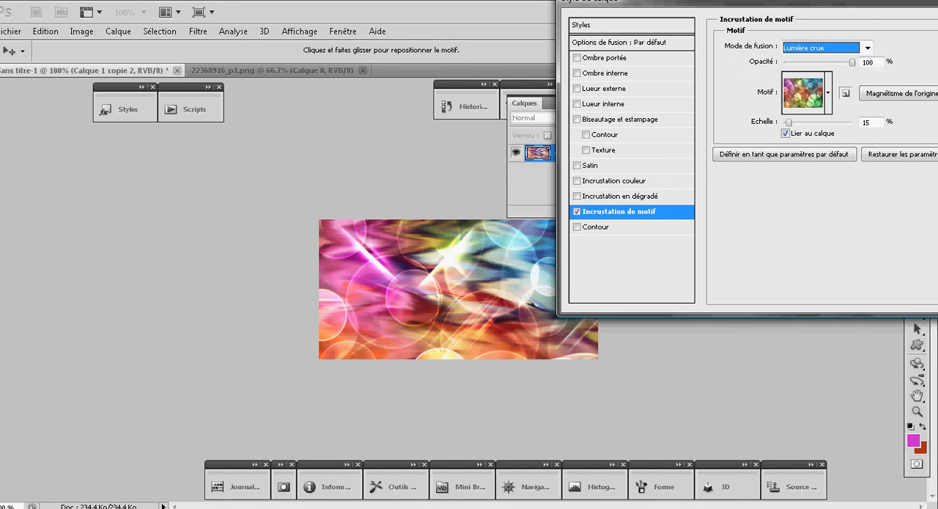
{"action": "left_click_drag", "start_coordinate": [853, 62], "coordinate": [852, 63]}
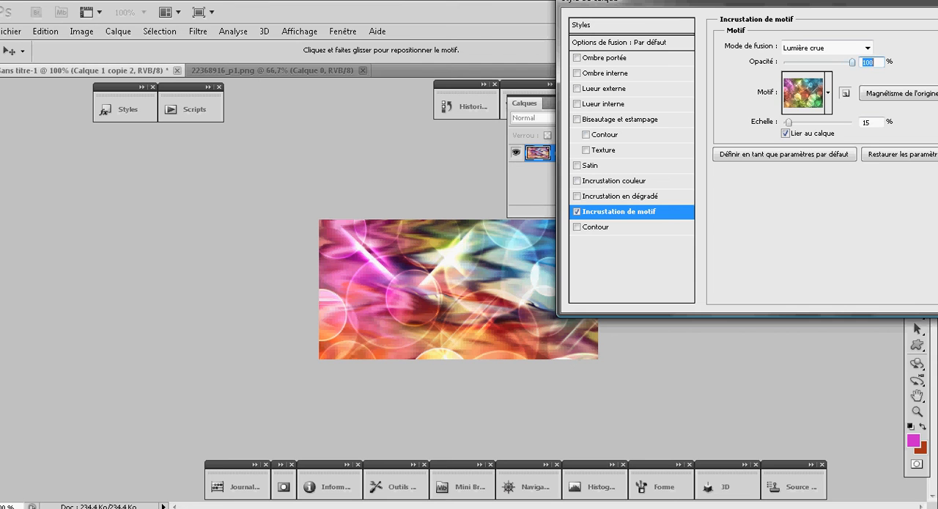
- Compare the Eclaircir, Incrustation and Lumière tamisée blend modes on the pattern overlay, ending on Lumière crue
{"action": "left_click", "coordinate": [826, 48]}
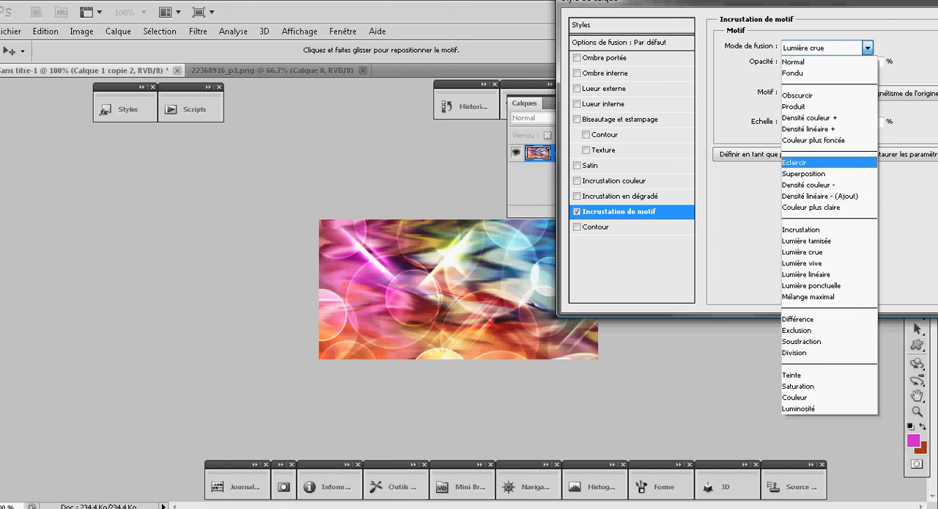
{"action": "left_click", "coordinate": [795, 163]}
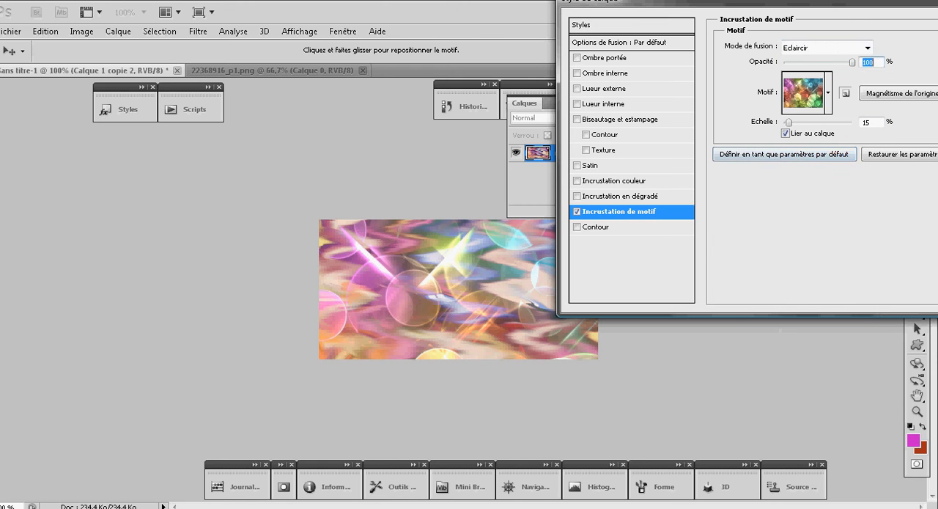
{"action": "left_click", "coordinate": [867, 47]}
{"action": "left_click", "coordinate": [802, 231]}
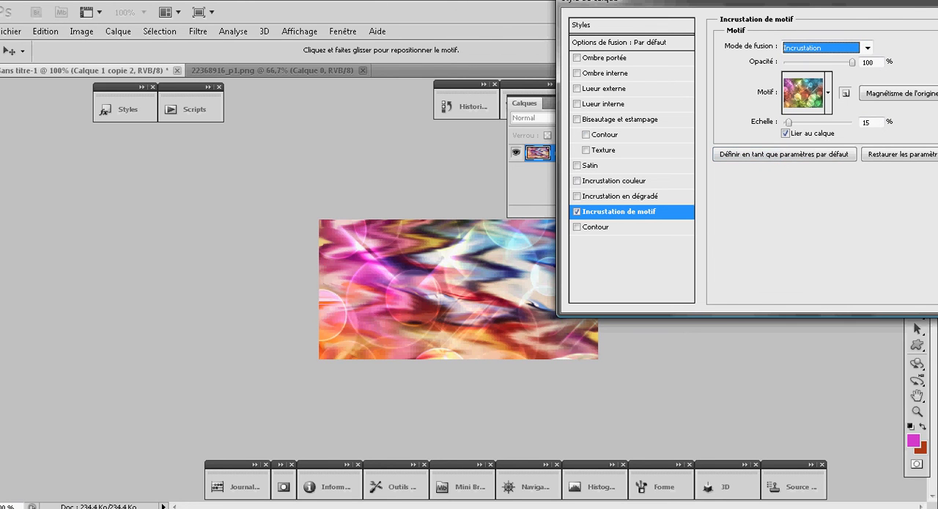
{"action": "left_click", "coordinate": [868, 47]}
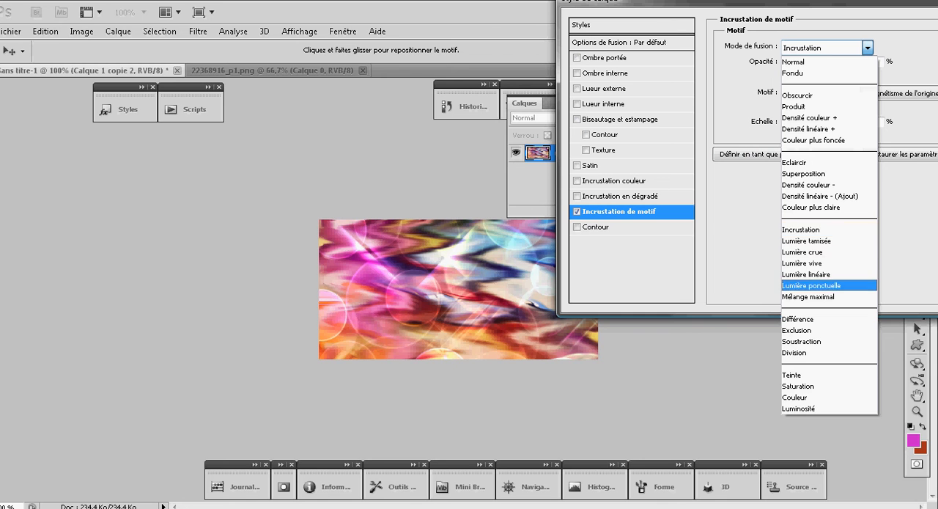
{"action": "left_click", "coordinate": [812, 240]}
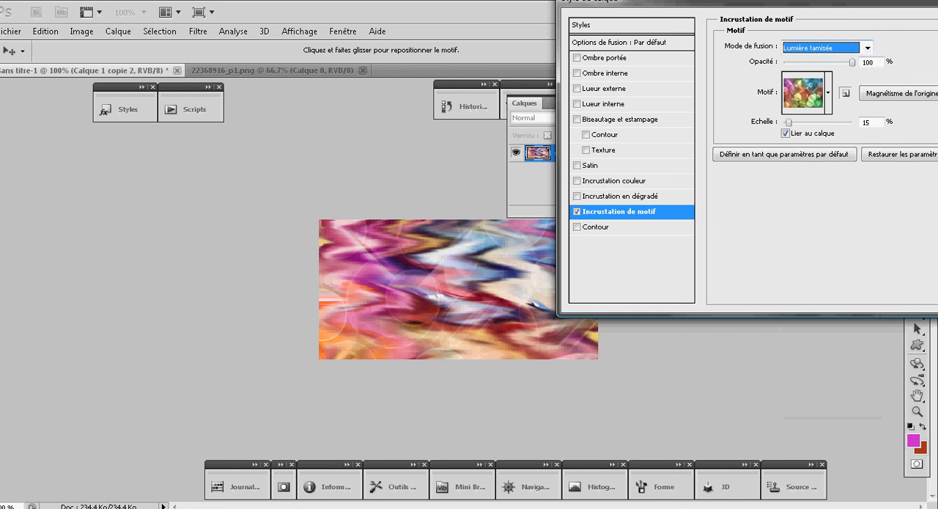
{"action": "left_click", "coordinate": [867, 48]}
{"action": "left_click", "coordinate": [805, 252]}
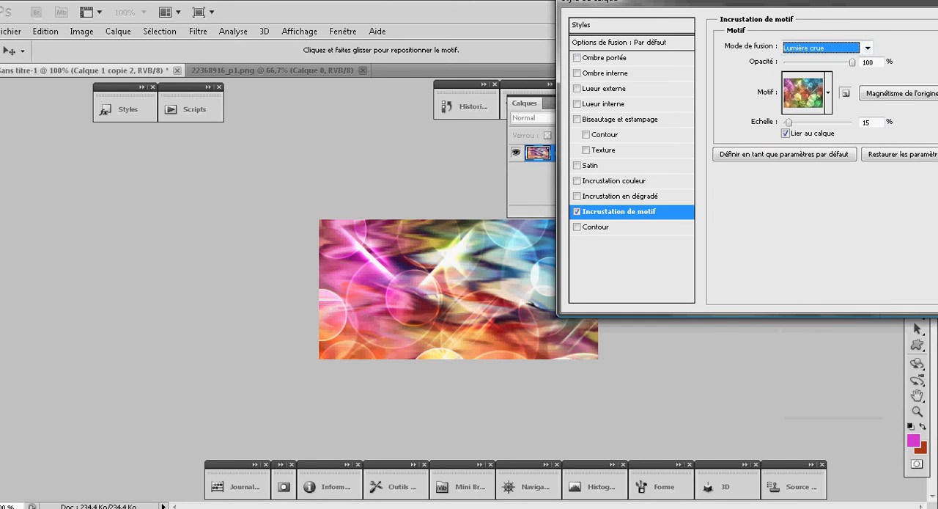
- Add an Outer Glow (Lueur externe) and Inner Glow (Lueur interne) with default settings, leave Gradient Overlay off, and apply the layer style
{"action": "left_click_drag", "start_coordinate": [833, 3], "coordinate": [276, 3]}
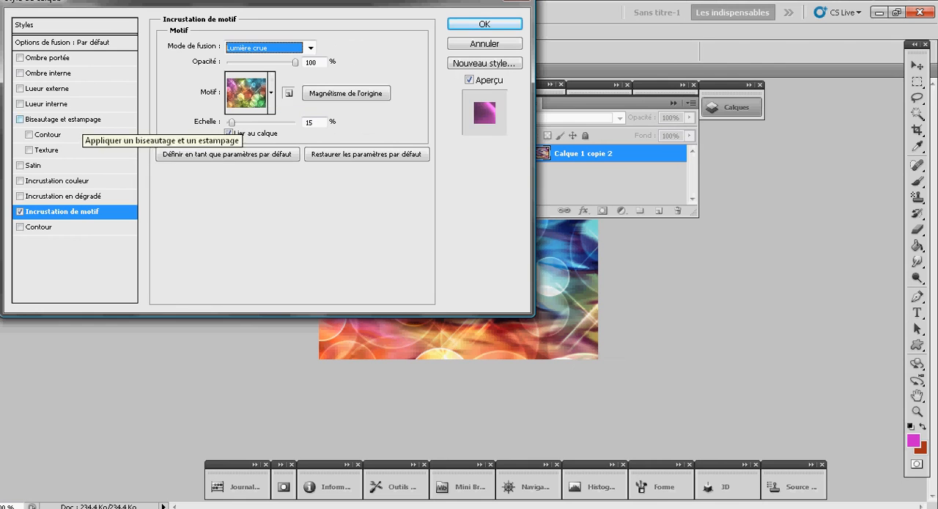
{"action": "left_click", "coordinate": [47, 103]}
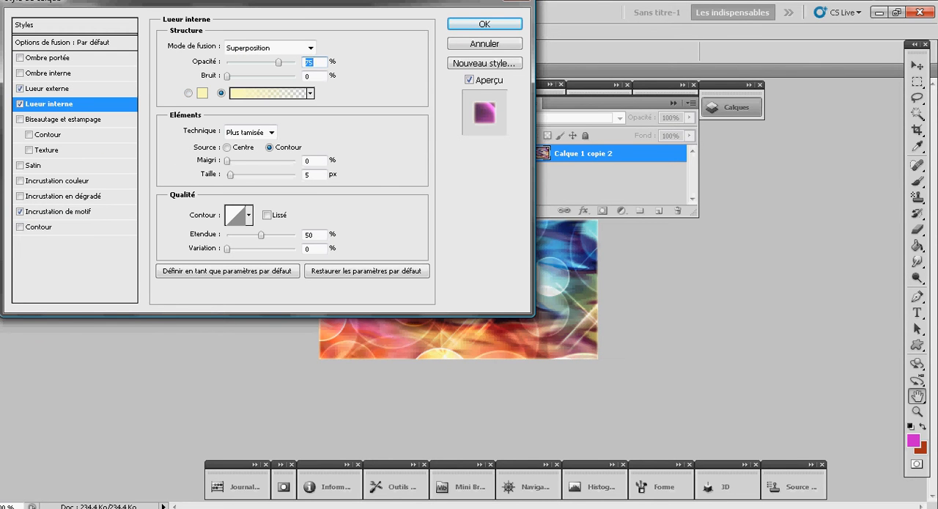
{"action": "left_click_drag", "start_coordinate": [110, 3], "coordinate": [741, 3]}
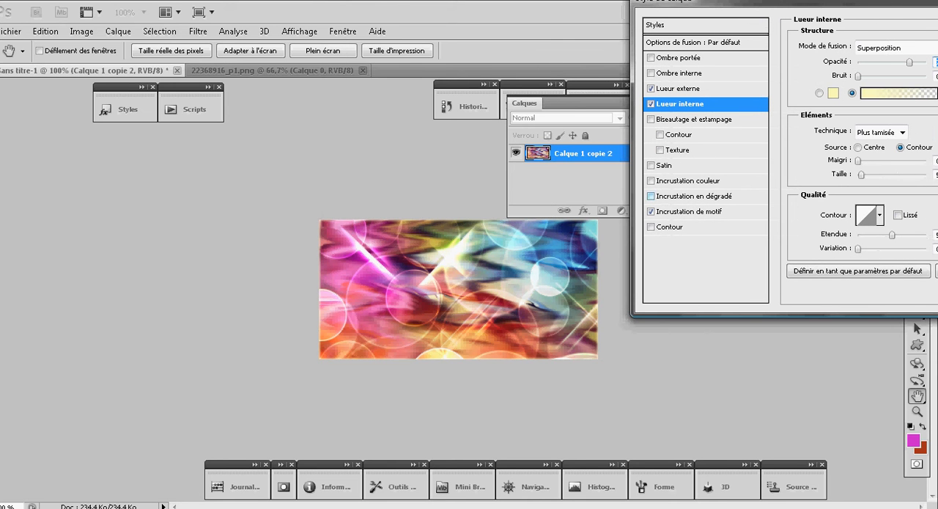
{"action": "left_click", "coordinate": [695, 196]}
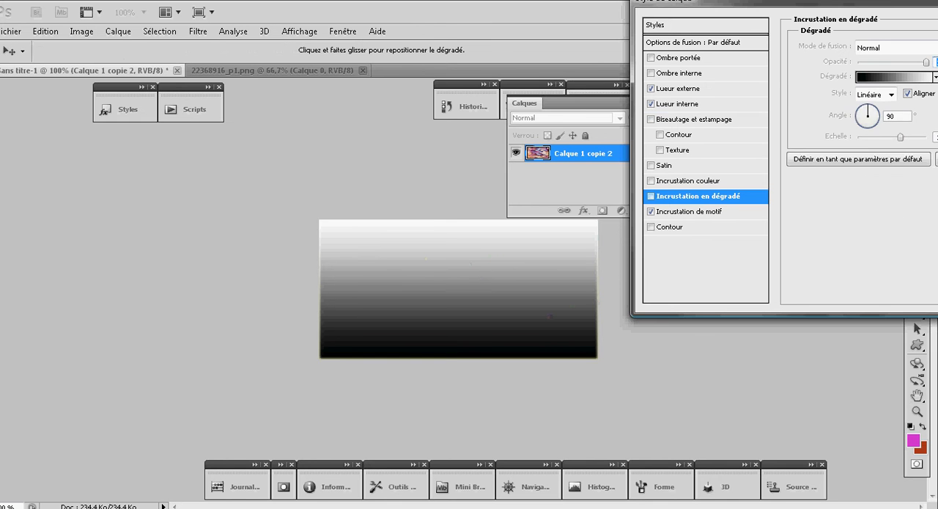
{"action": "key", "text": "space"}
{"action": "left_click_drag", "start_coordinate": [785, 1], "coordinate": [465, 1]}
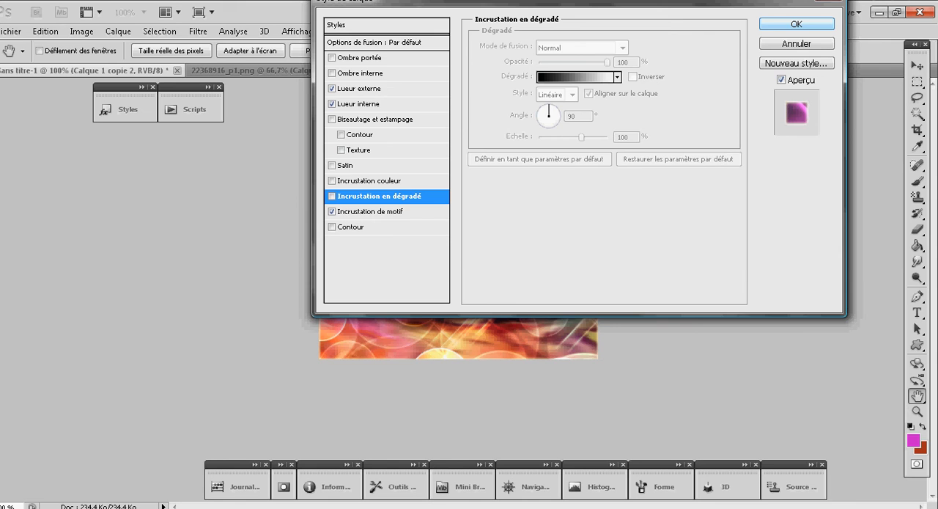
{"action": "left_click", "coordinate": [797, 25]}
- Collapse the smudged layer's effects list and duplicate the layer
{"action": "left_click", "coordinate": [683, 152]}
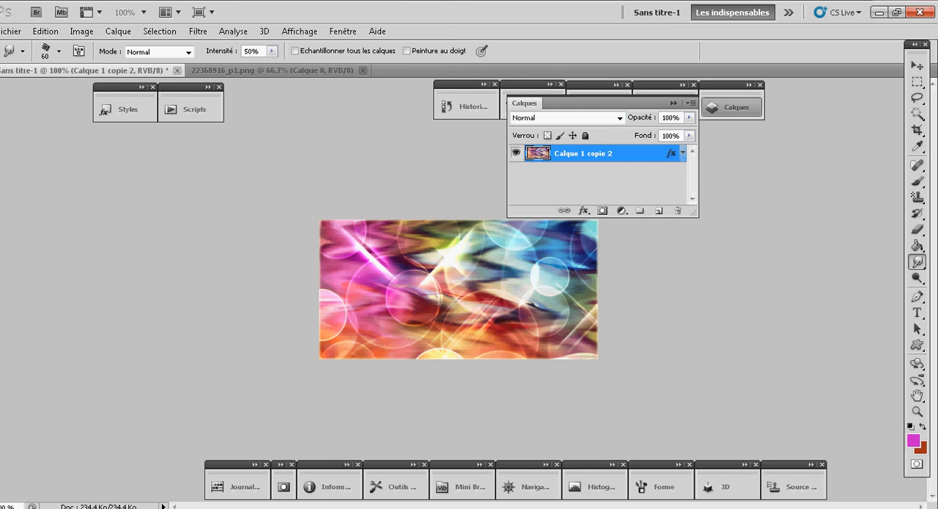
{"action": "key", "text": "ctrl+j"}
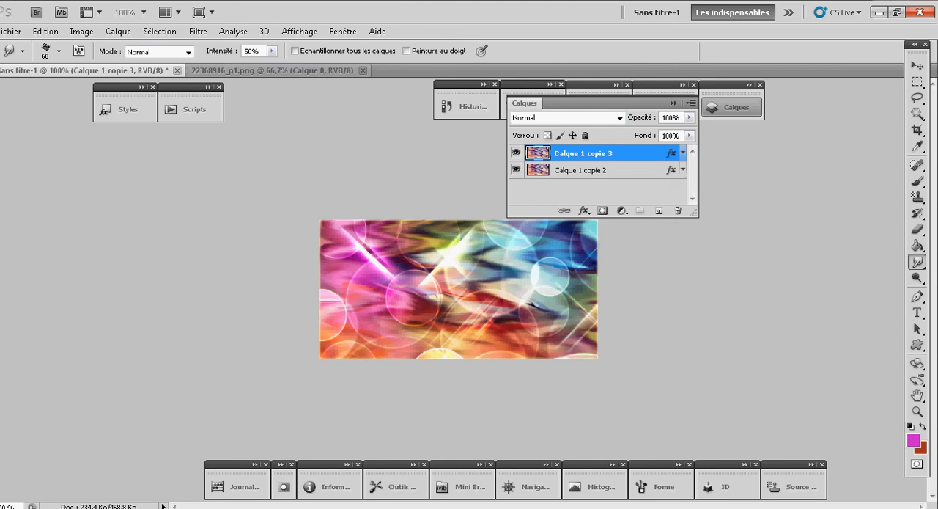
- Resize the character image 22368916_p1.png to 400 x 400 pixels with its proportions constrained
{"action": "left_click", "coordinate": [271, 69]}
{"action": "left_click", "coordinate": [159, 31]}
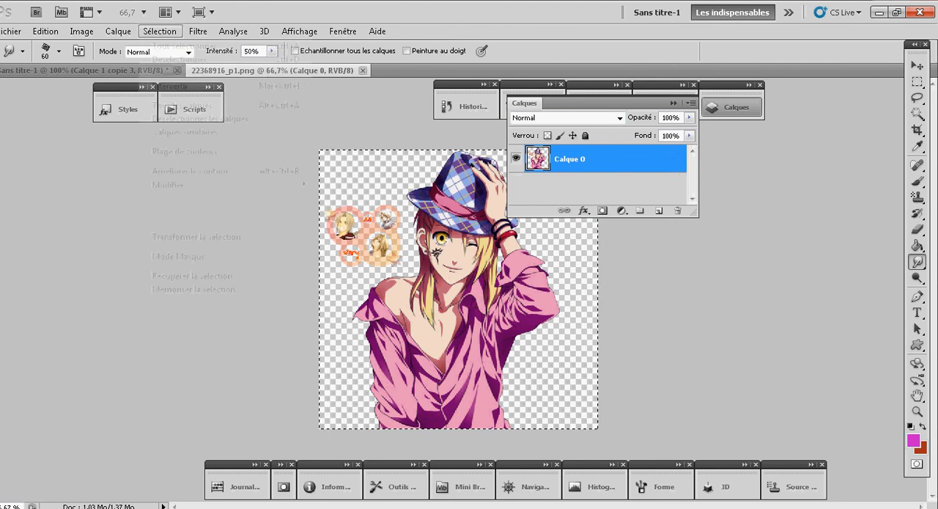
{"action": "left_click", "coordinate": [184, 45]}
{"action": "left_click", "coordinate": [81, 30]}
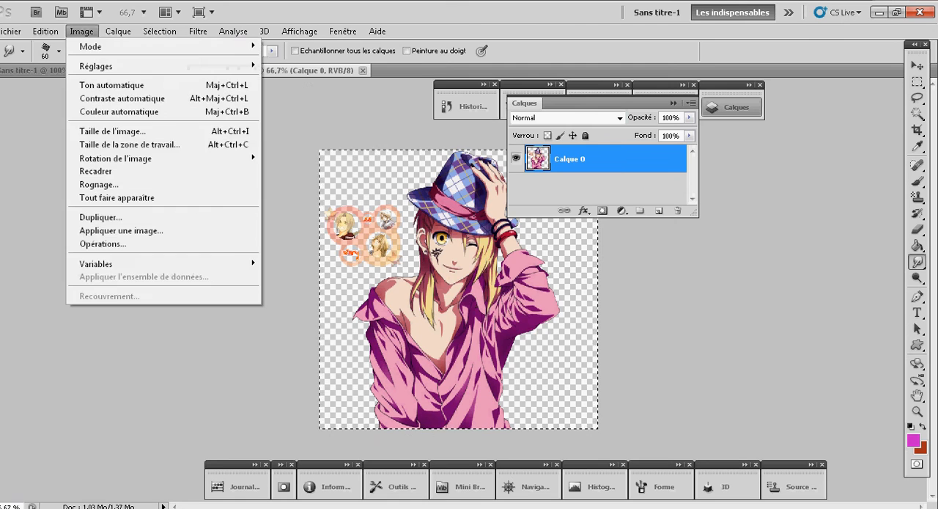
{"action": "left_click", "coordinate": [114, 132]}
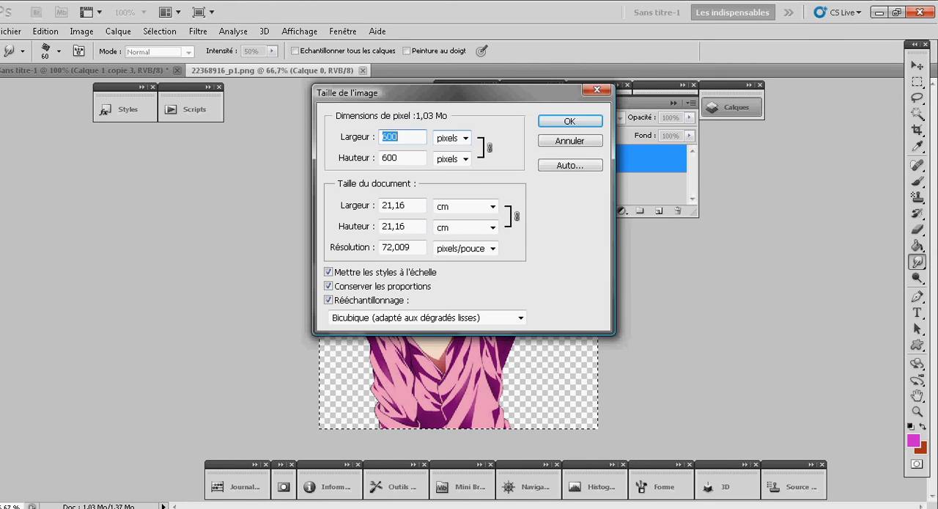
{"action": "type", "text": "480"}
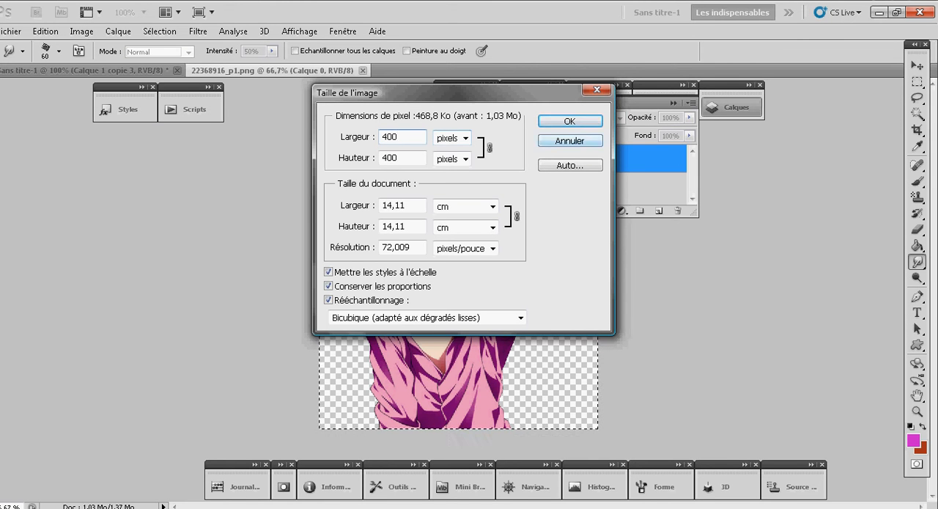
{"action": "key", "text": "Return"}
- Copy the entire resized character image and paste it as a new layer in the Sans titre-1 document
{"action": "left_click", "coordinate": [159, 31]}
{"action": "left_click", "coordinate": [169, 43]}
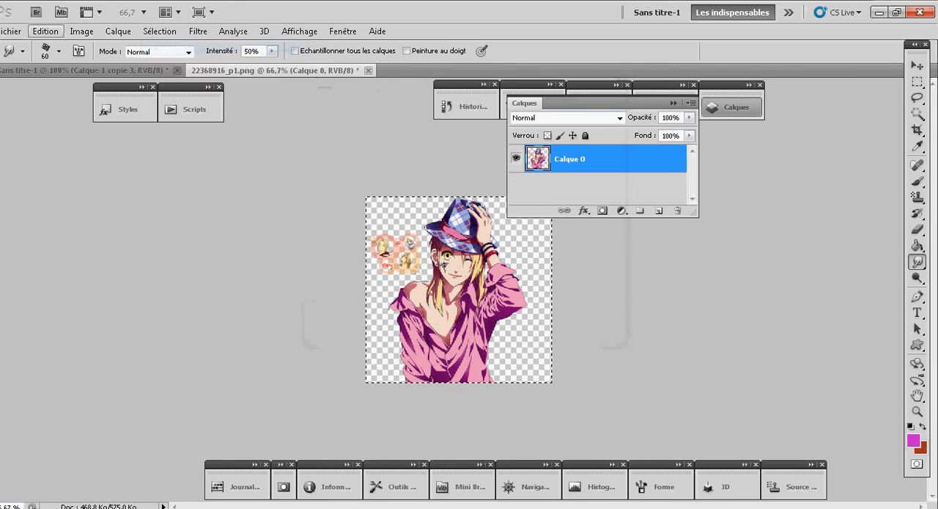
{"action": "left_click", "coordinate": [45, 30]}
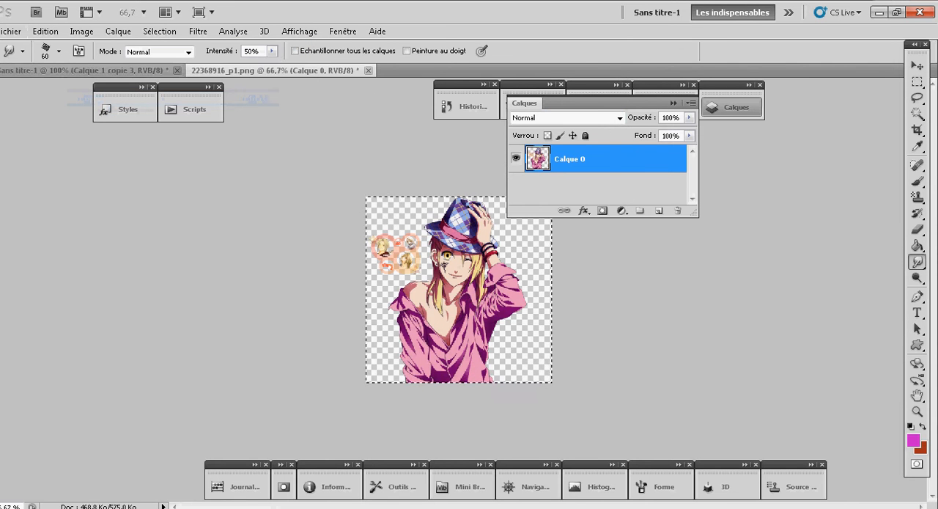
{"action": "left_click", "coordinate": [82, 71]}
{"action": "left_click", "coordinate": [46, 31]}
{"action": "left_click", "coordinate": [95, 125]}
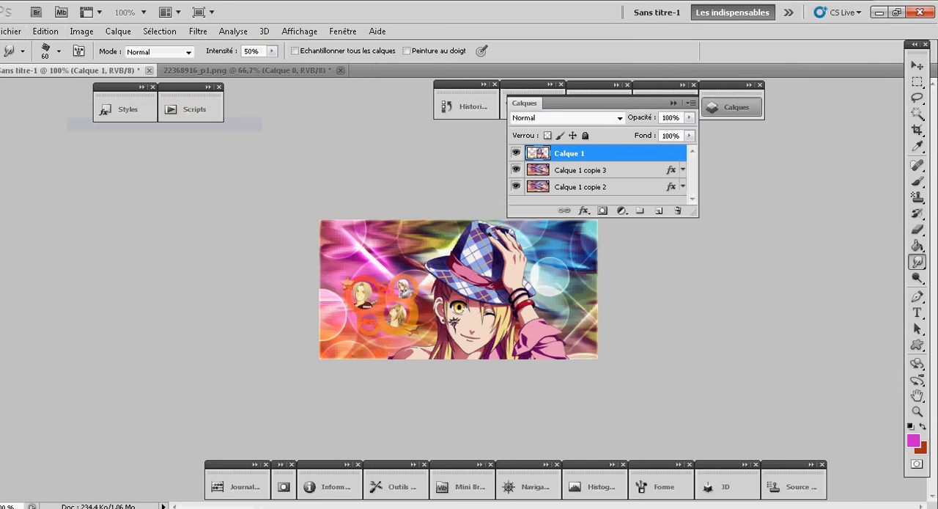
- Move the pasted character up and scale it to about 87% in width and height around the banner's centre, applying the transformation
{"action": "left_click", "coordinate": [917, 66]}
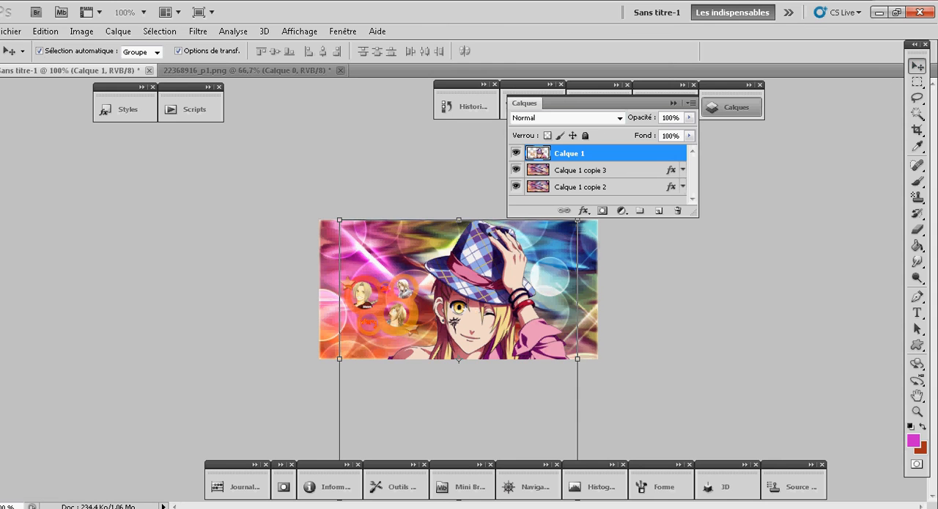
{"action": "left_click_drag", "start_coordinate": [493, 321], "coordinate": [494, 280]}
{"action": "left_click_drag", "start_coordinate": [461, 180], "coordinate": [460, 194]}
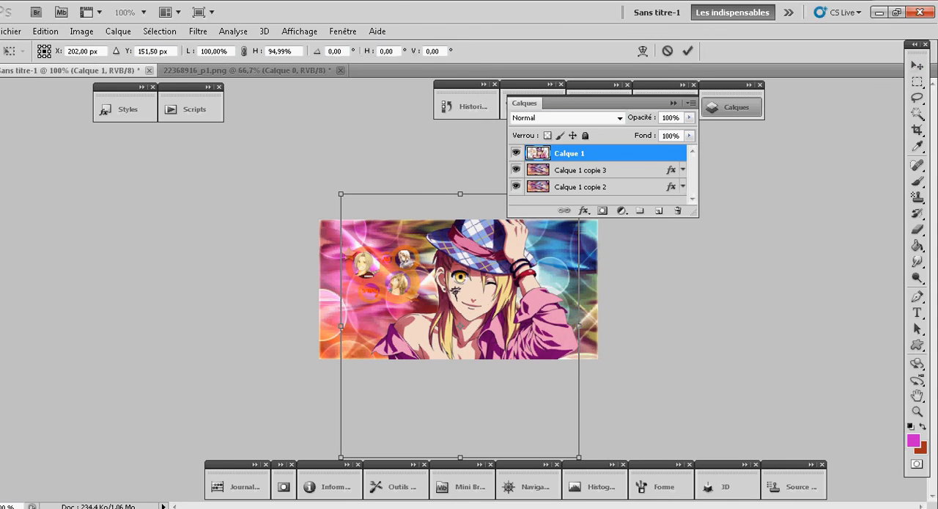
{"action": "left_click_drag", "start_coordinate": [579, 326], "coordinate": [563, 326]}
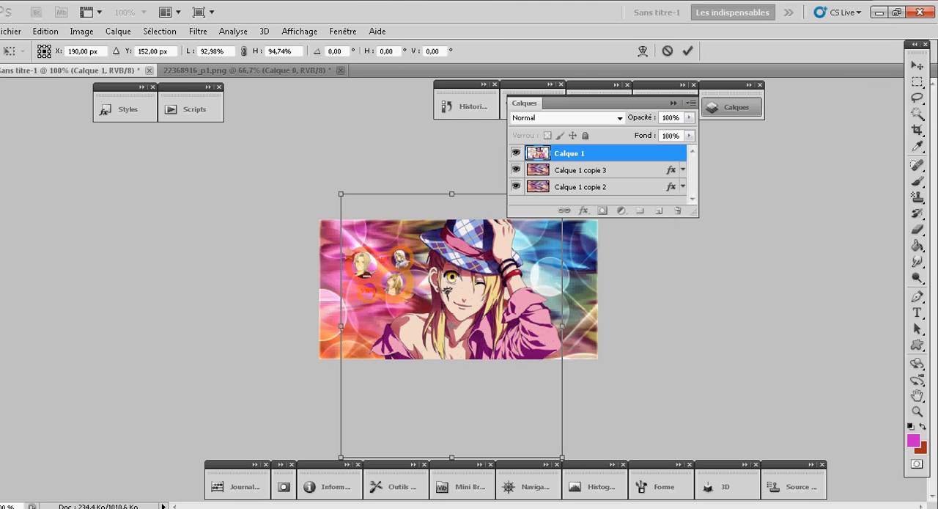
{"action": "left_click_drag", "start_coordinate": [341, 325], "coordinate": [355, 326]}
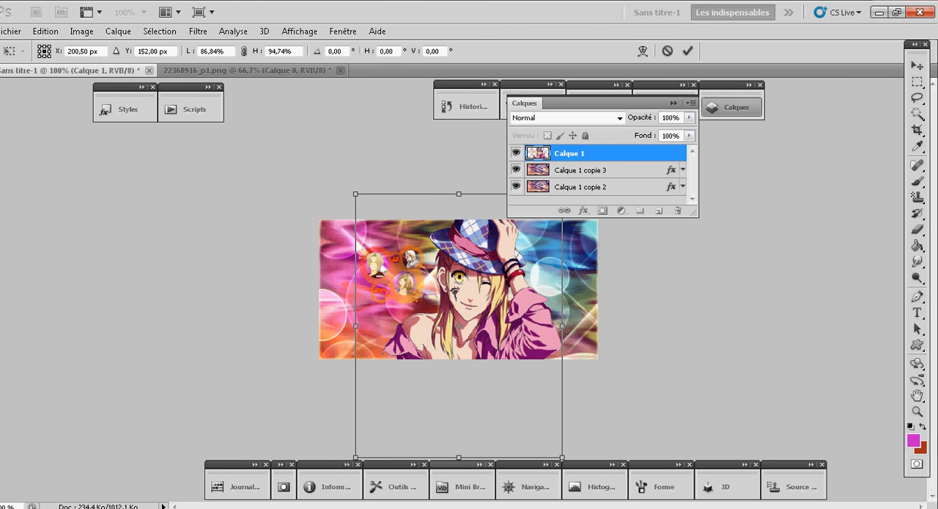
{"action": "left_click_drag", "start_coordinate": [459, 457], "coordinate": [459, 437]}
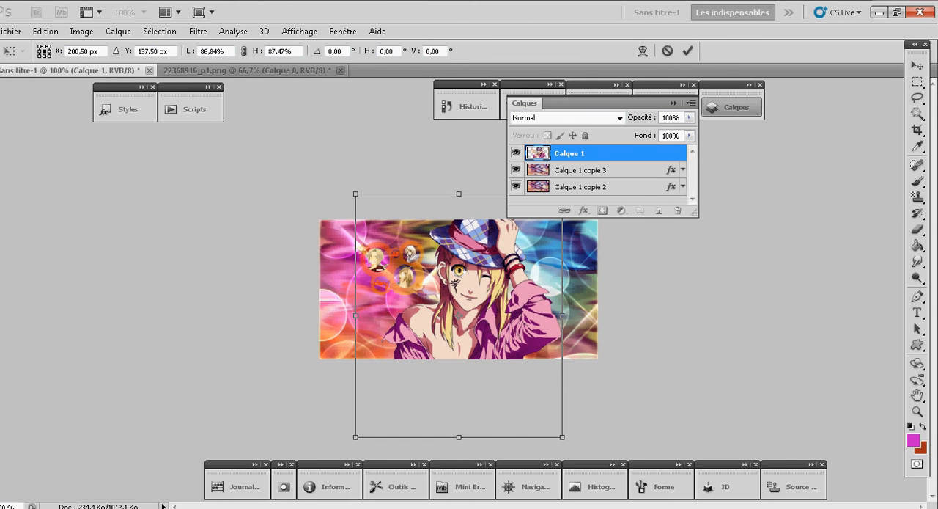
{"action": "left_click", "coordinate": [918, 66]}
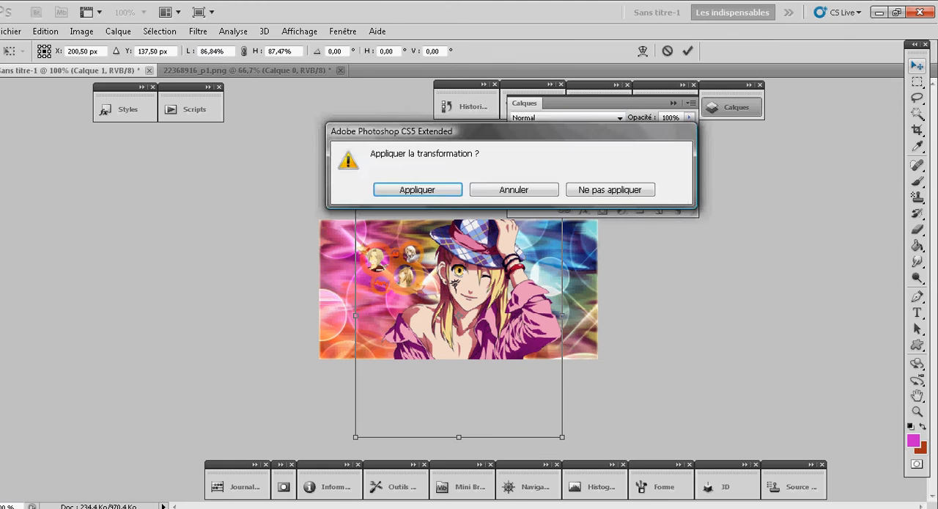
{"action": "key", "text": "Return"}
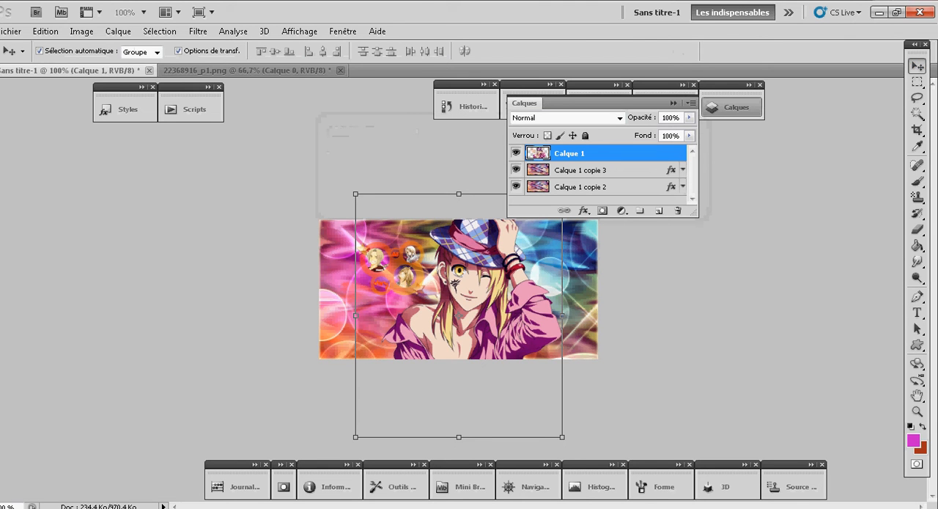
- Erase the orange circles with small portraits beside the character using the Eraser in Carré (block) mode
{"action": "key", "text": "e"}
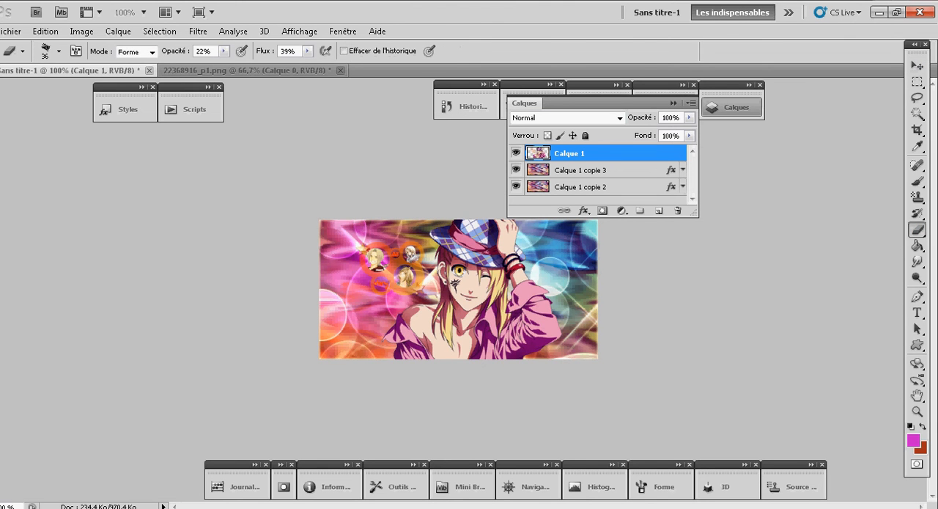
{"action": "left_click", "coordinate": [136, 52]}
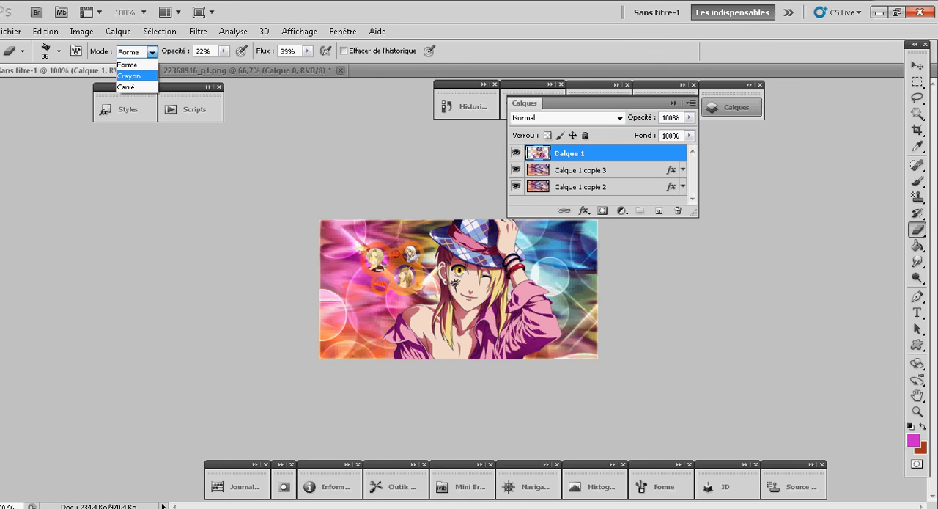
{"action": "left_click", "coordinate": [126, 86]}
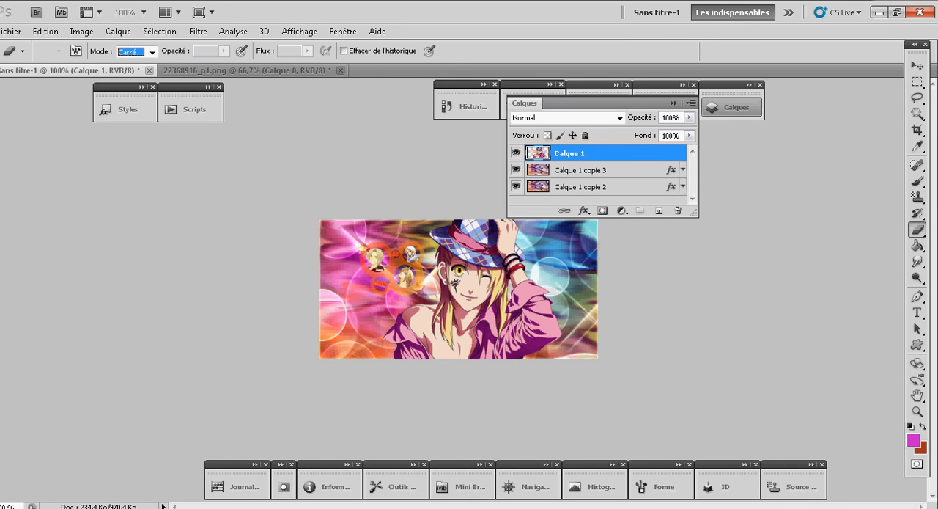
{"action": "mouse_move", "coordinate": [409, 244]}
{"action": "left_mouse_down"}
{"action": "mouse_move", "coordinate": [419, 284]}
{"action": "mouse_move", "coordinate": [407, 292]}
{"action": "mouse_move", "coordinate": [394, 282]}
{"action": "mouse_move", "coordinate": [378, 290]}
{"action": "mouse_move", "coordinate": [360, 251]}
{"action": "left_mouse_up"}
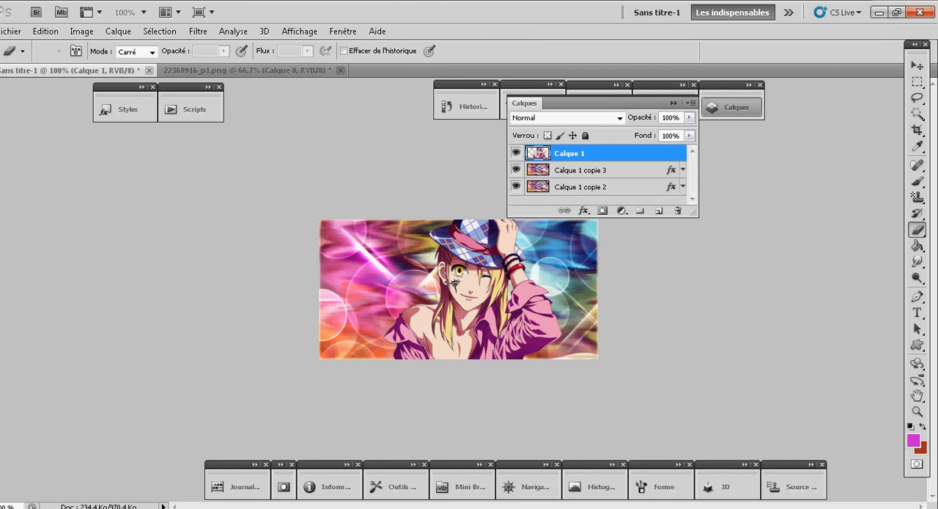
{"action": "left_click", "coordinate": [602, 200]}
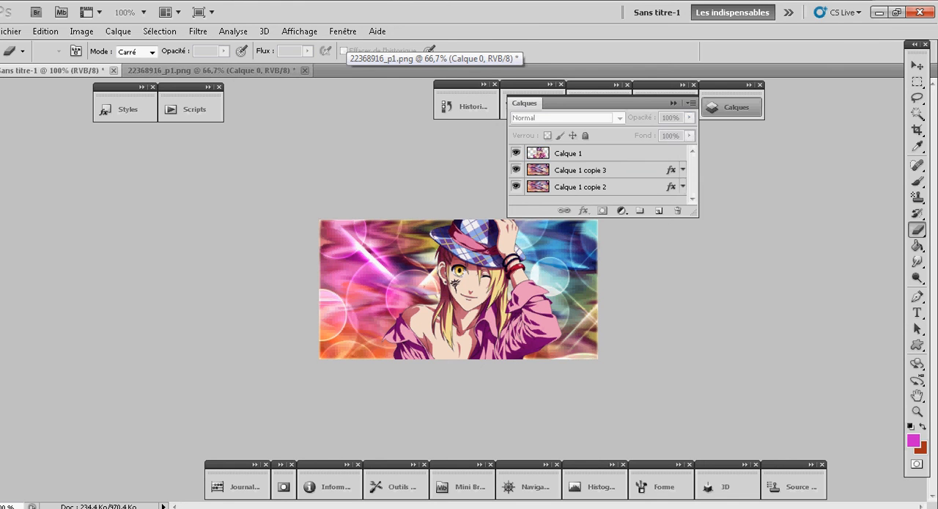
- Apply an Outer Glow and an Inner Glow to the character layer Calque 1 and collapse its effects list
{"action": "left_click", "coordinate": [586, 153]}
{"action": "left_click", "coordinate": [584, 211]}
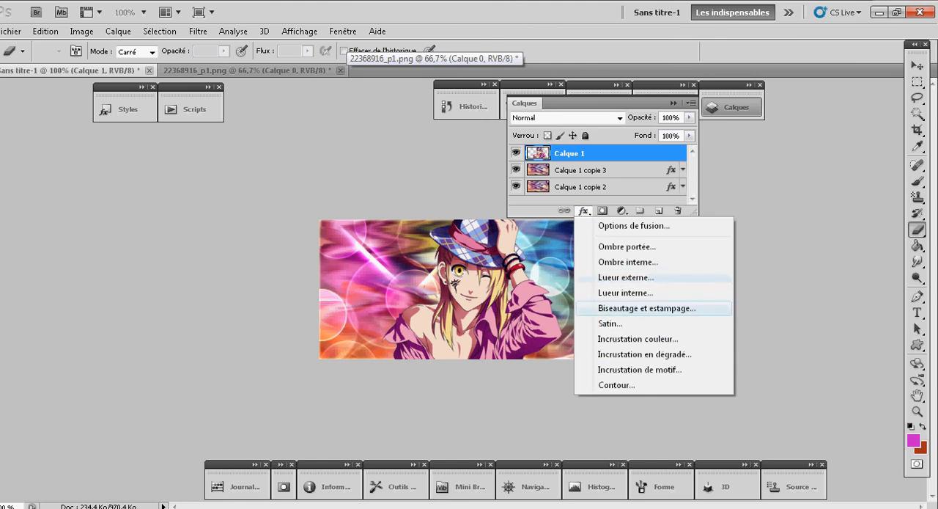
{"action": "left_click", "coordinate": [625, 277]}
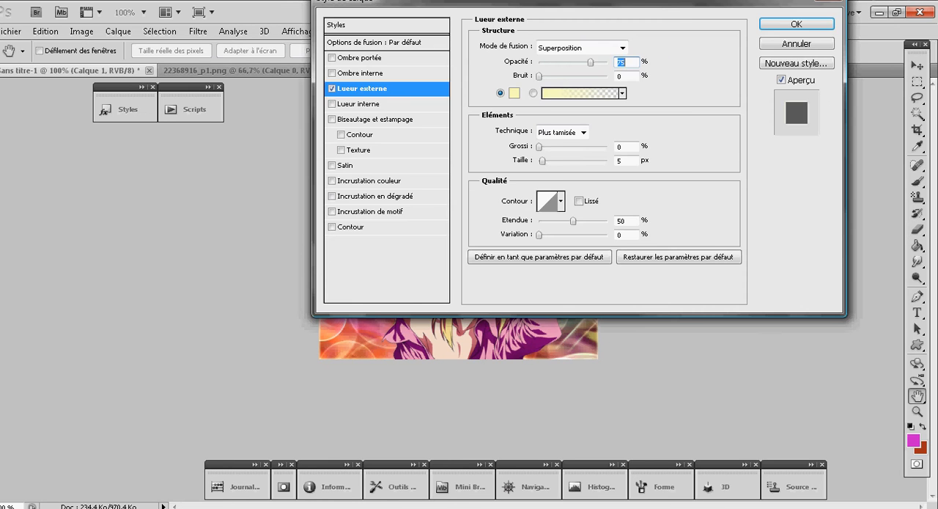
{"action": "left_click_drag", "start_coordinate": [572, 2], "coordinate": [818, 2]}
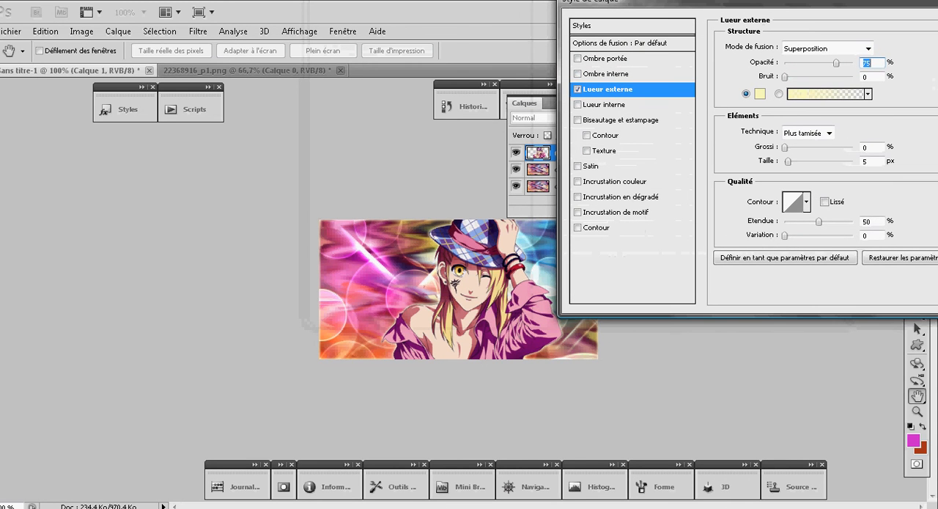
{"action": "left_click", "coordinate": [578, 105]}
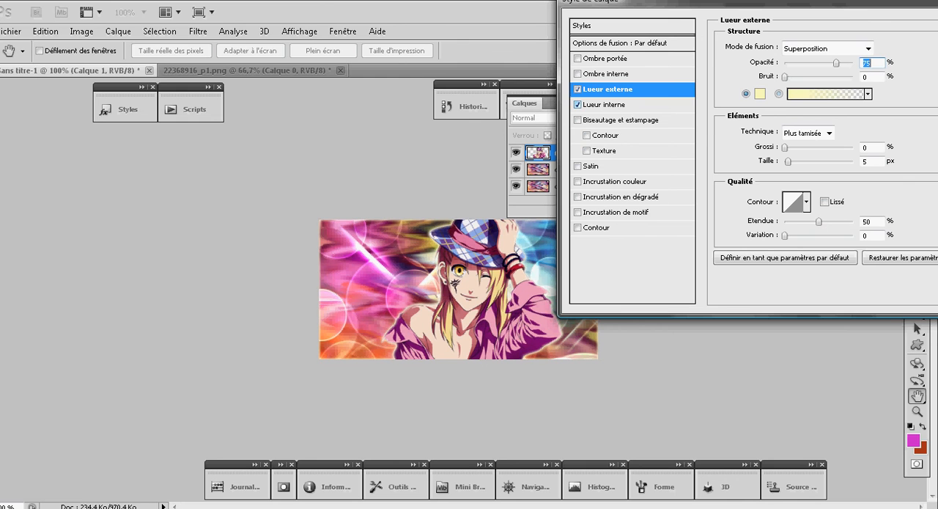
{"action": "left_click", "coordinate": [578, 104]}
{"action": "left_click", "coordinate": [578, 104]}
{"action": "left_click_drag", "start_coordinate": [704, 2], "coordinate": [345, 2]}
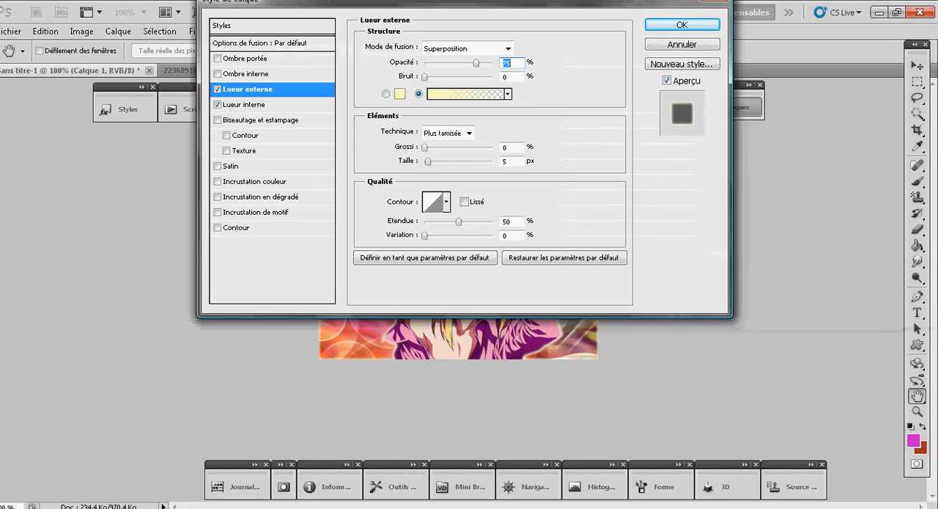
{"action": "left_click", "coordinate": [682, 25]}
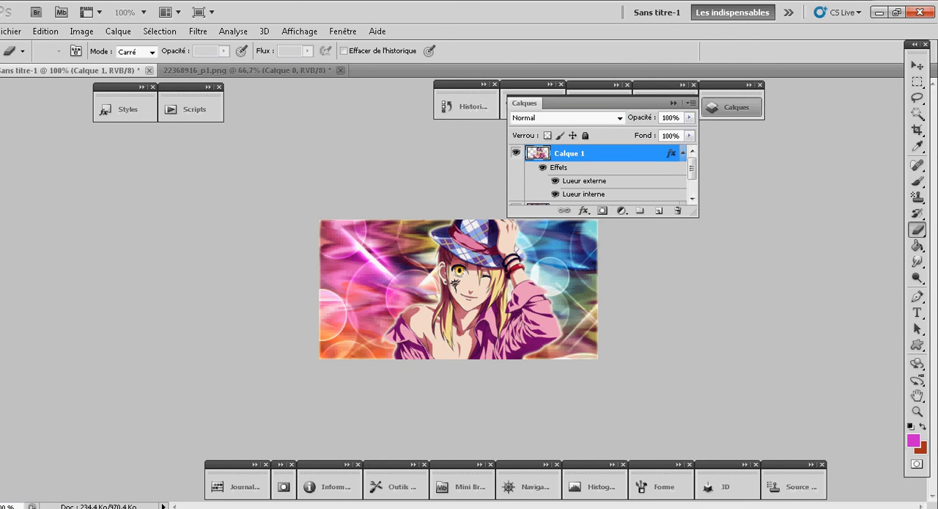
{"action": "left_click", "coordinate": [683, 153]}
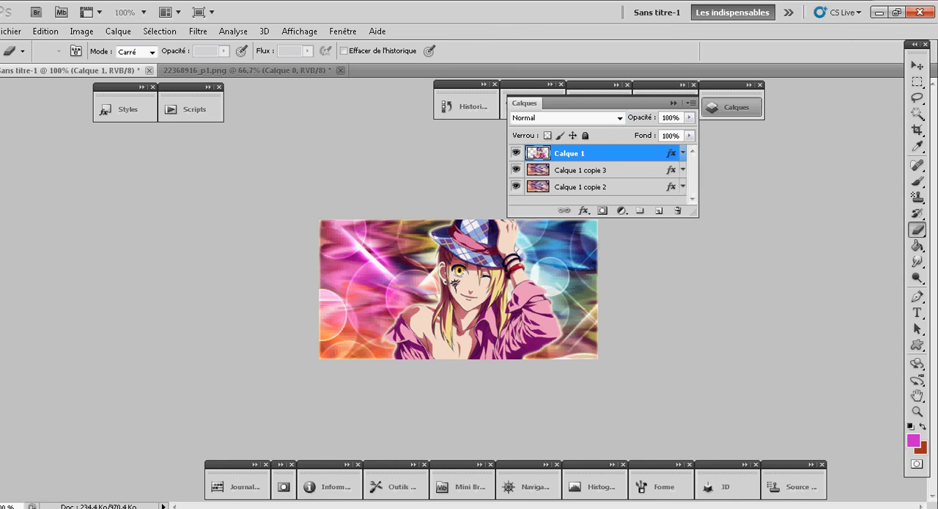
- Copy the character layer's style and add a new empty layer directly above Calque 1 copie 3
{"action": "right_click", "coordinate": [625, 157]}
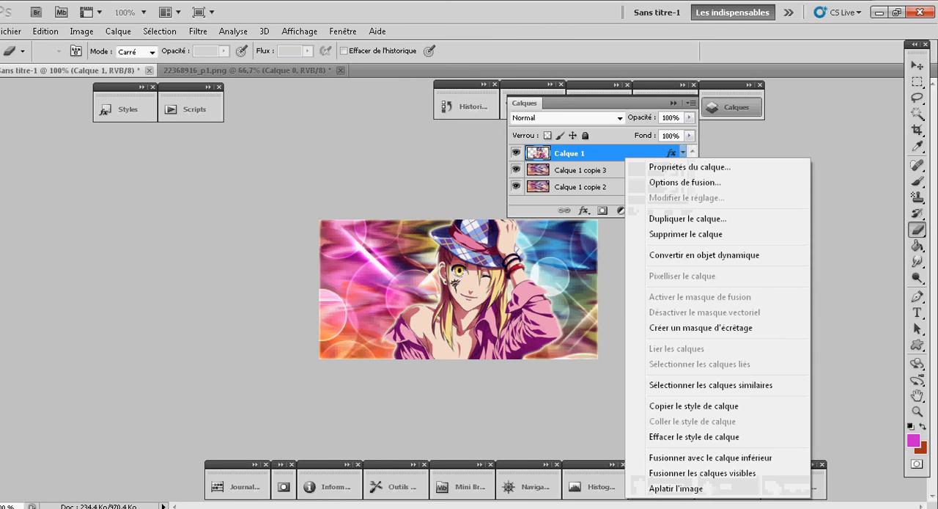
{"action": "left_click", "coordinate": [694, 407]}
{"action": "left_click", "coordinate": [623, 170]}
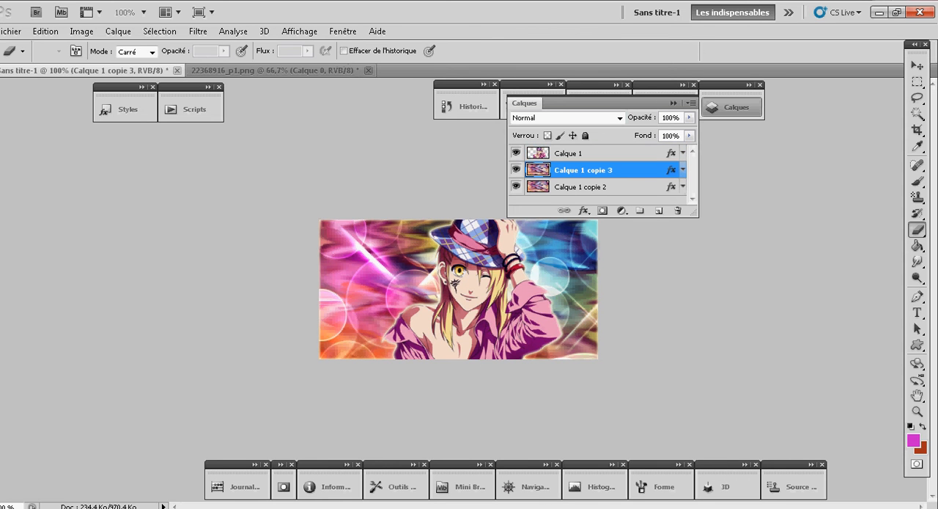
{"action": "left_click", "coordinate": [659, 210]}
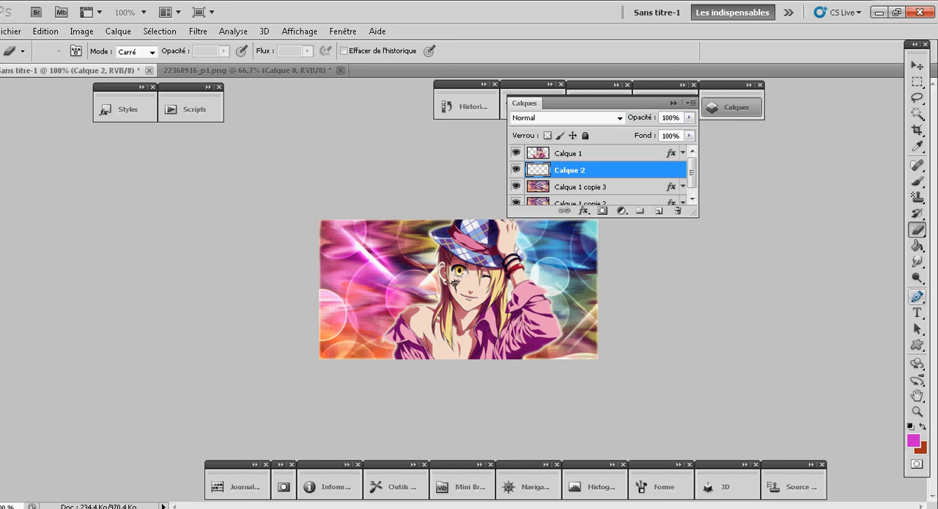
- Draw a small magenta custom shape of stars radiating in a circle in the banner's upper-left corner
{"action": "left_click", "coordinate": [918, 345]}
{"action": "left_click", "coordinate": [281, 50]}
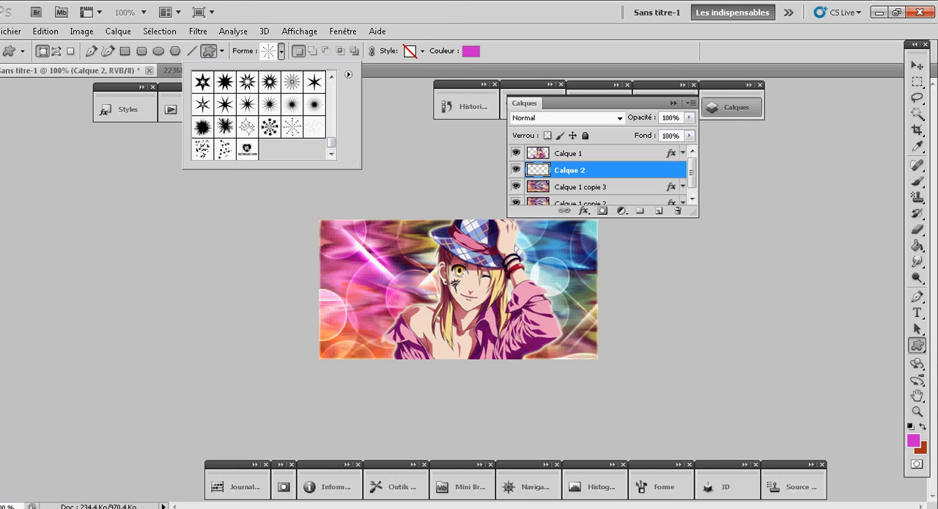
{"action": "left_click", "coordinate": [270, 127]}
{"action": "left_click", "coordinate": [281, 51]}
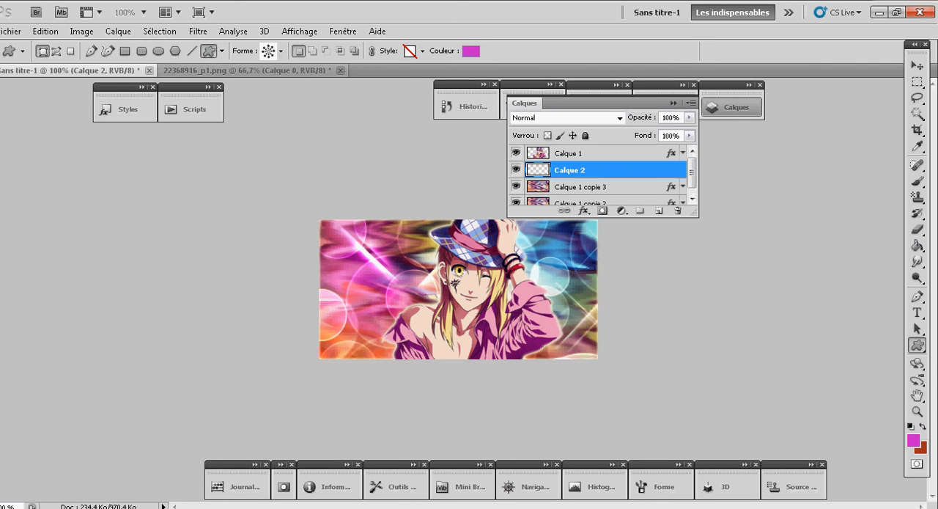
{"action": "left_click_drag", "start_coordinate": [329, 233], "coordinate": [372, 269]}
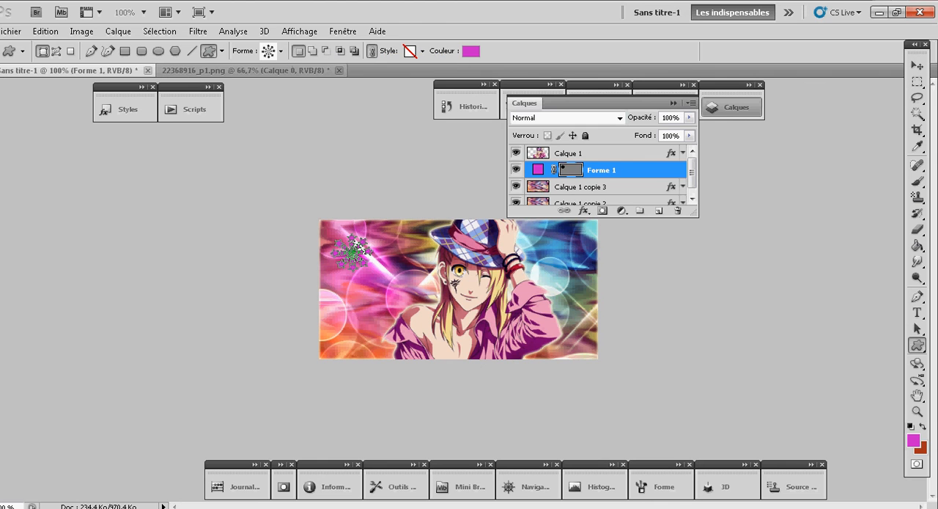
- Apply an Inner Glow and an Outer Glow to the star shape layer, leaving Inner Shadow off
{"action": "left_click", "coordinate": [585, 211]}
{"action": "left_click", "coordinate": [619, 293]}
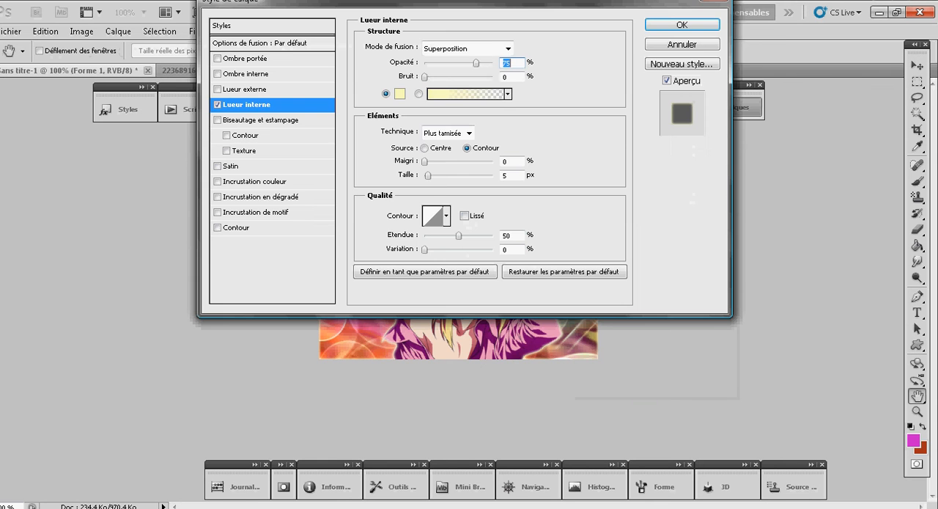
{"action": "left_click", "coordinate": [683, 25]}
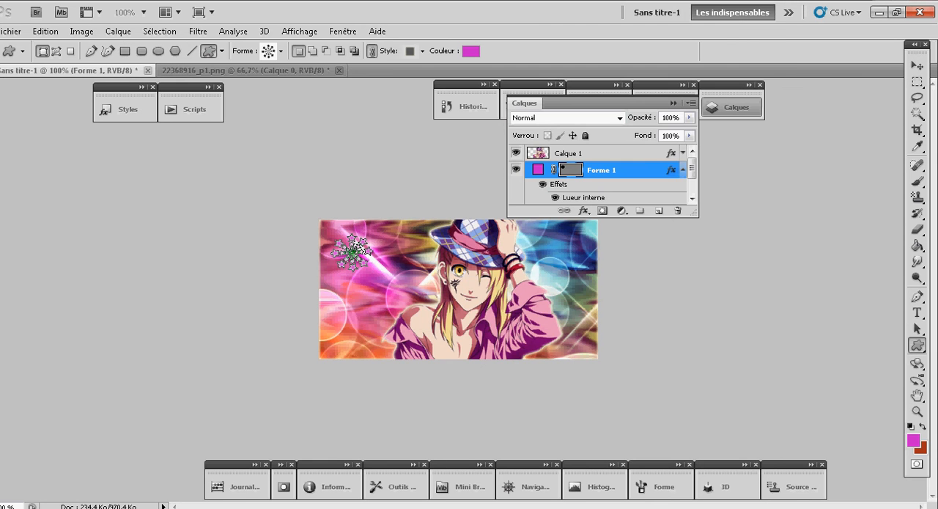
{"action": "left_click", "coordinate": [585, 211]}
{"action": "left_click", "coordinate": [626, 262]}
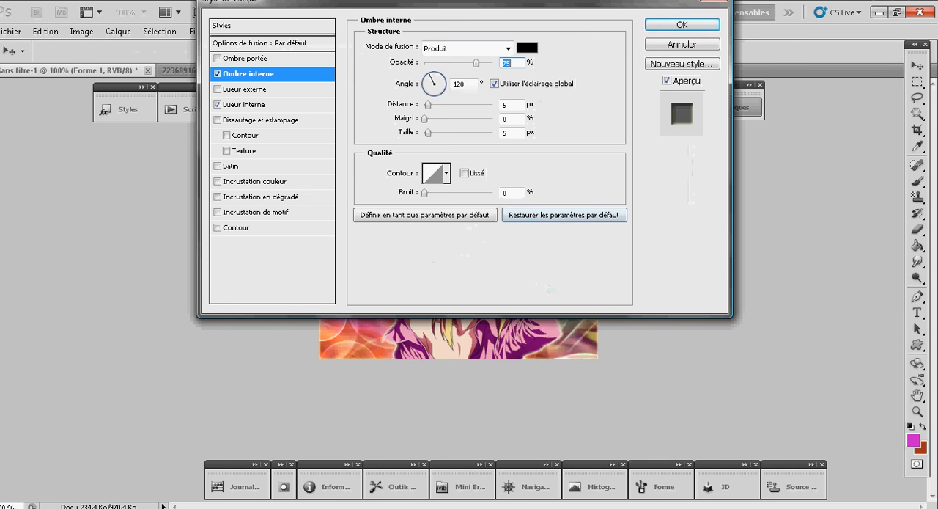
{"action": "left_click", "coordinate": [217, 74]}
{"action": "left_click", "coordinate": [218, 90]}
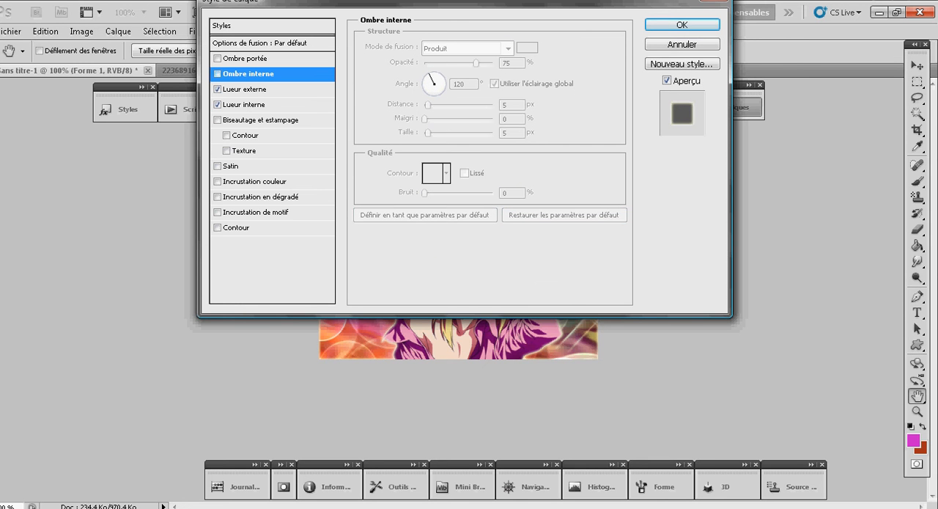
{"action": "left_click", "coordinate": [247, 90]}
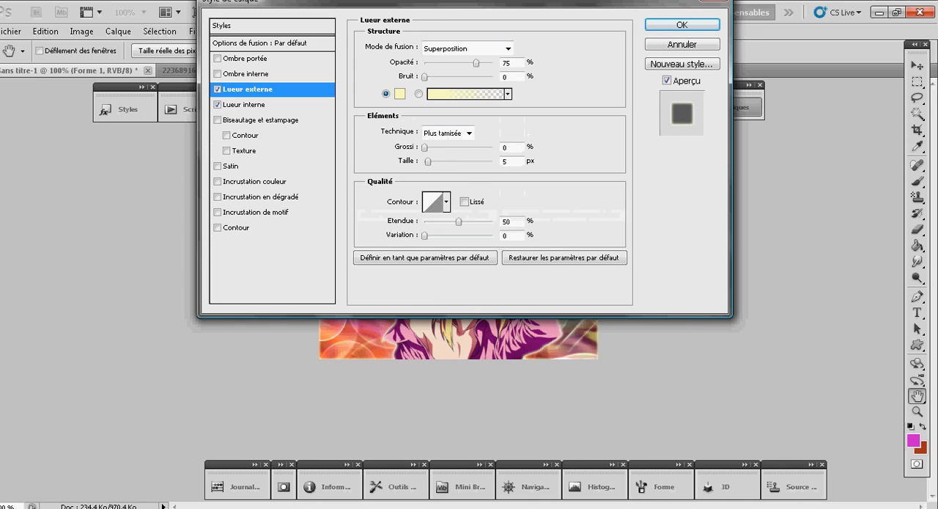
{"action": "left_click", "coordinate": [682, 25]}
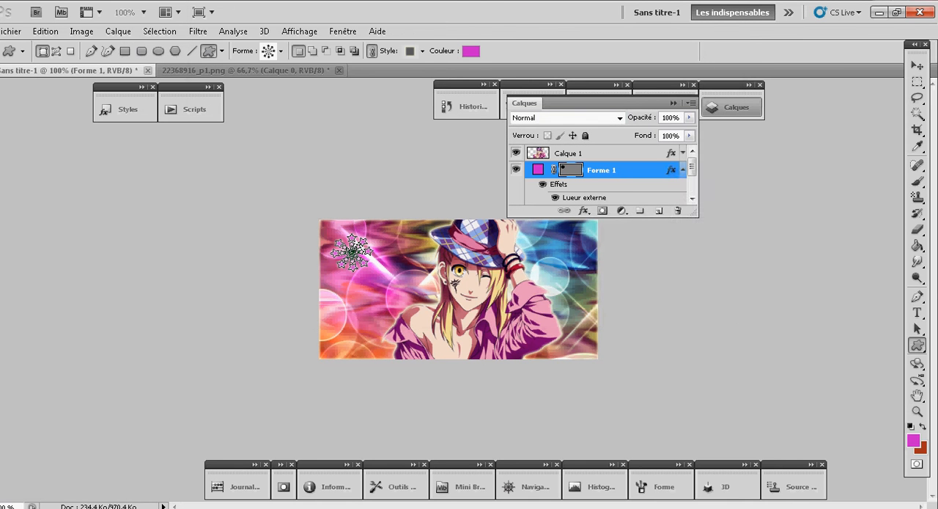
- Rasterize the star shape layer and collapse its effects list
{"action": "right_click", "coordinate": [594, 169]}
{"action": "left_click", "coordinate": [651, 284]}
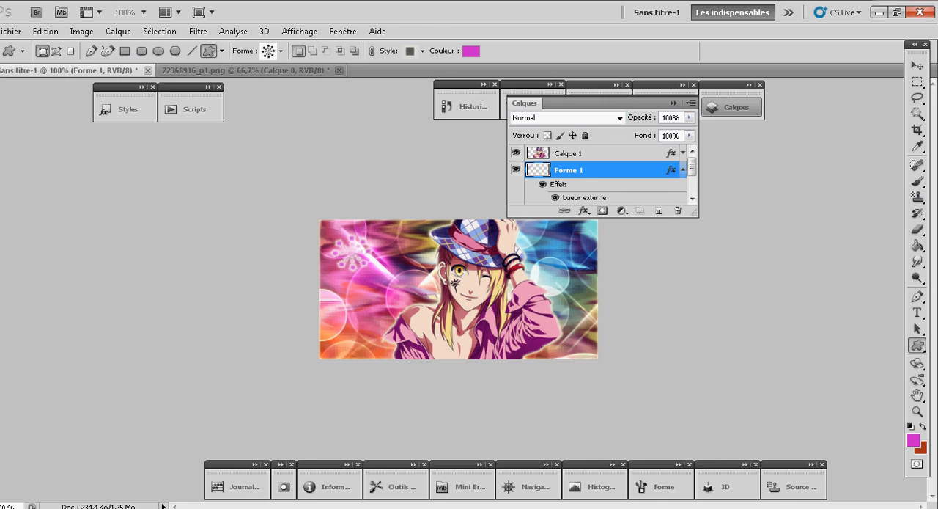
{"action": "left_click", "coordinate": [683, 169]}
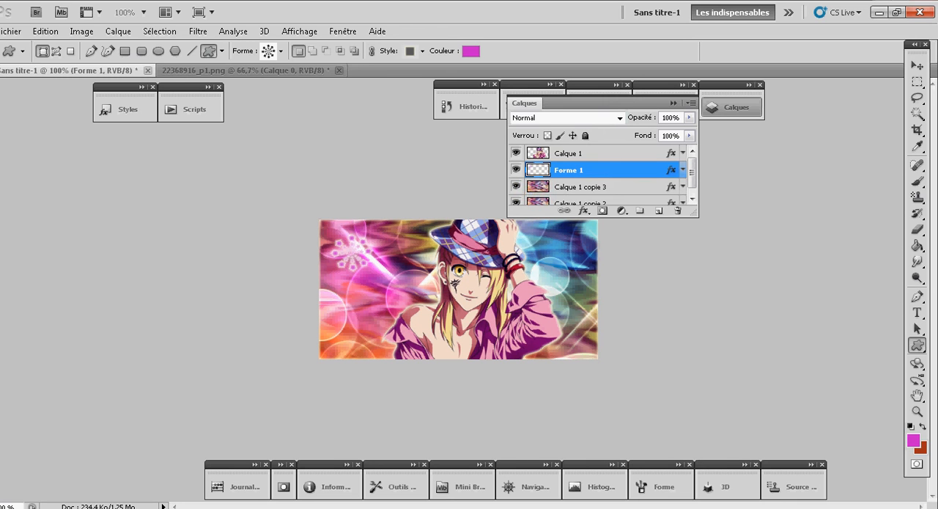
- Duplicate the star shape layer and move the copy to the banner's upper-right corner, applying the transformation
{"action": "key", "text": "ctrl+j"}
{"action": "key", "text": "v"}
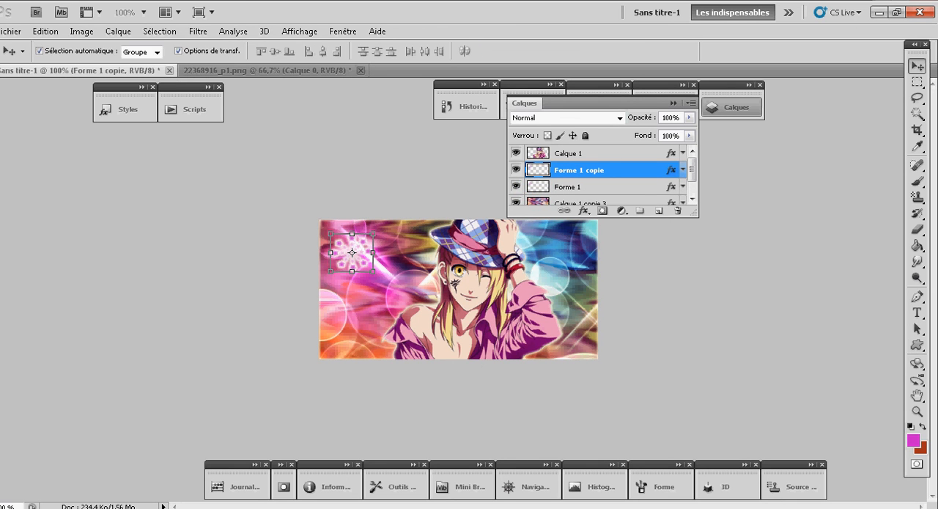
{"action": "key", "text": "ctrl+t"}
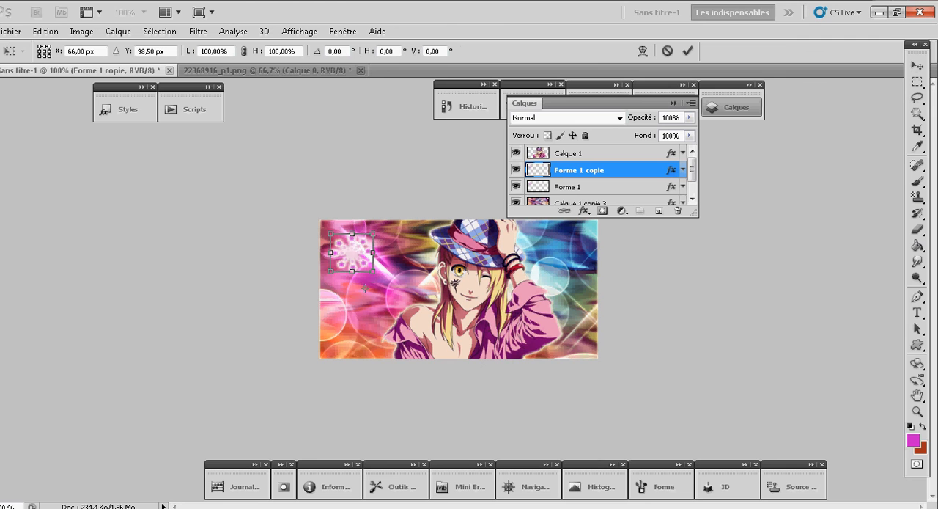
{"action": "left_click_drag", "start_coordinate": [352, 252], "coordinate": [577, 259]}
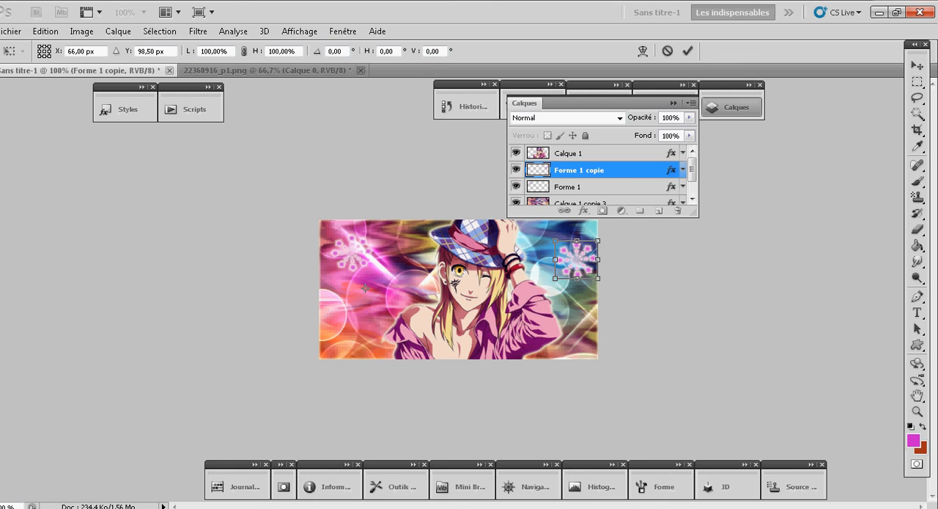
{"action": "key", "text": "v"}
{"action": "key", "text": "Return"}
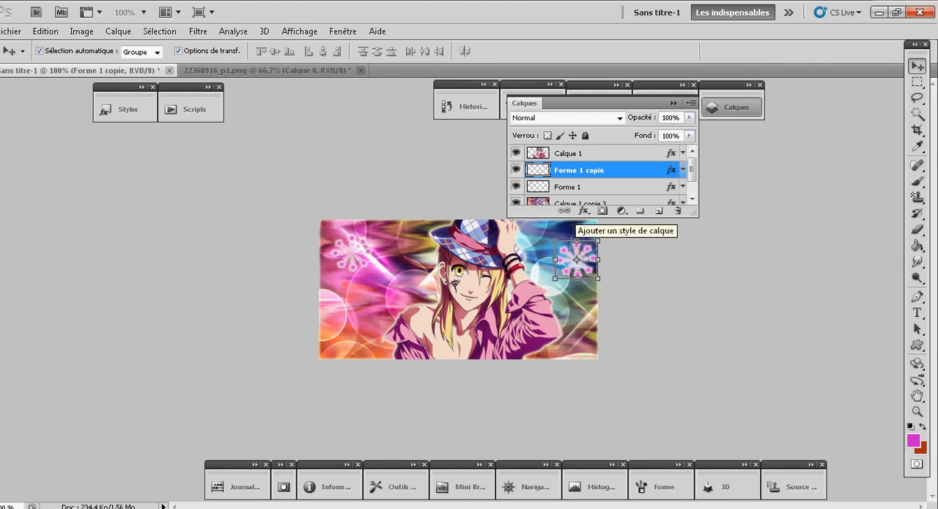
- Duplicate the star shape layer again and move the copy to the banner's lower-left corner, applying the transformation
{"action": "key", "text": "ctrl+j"}
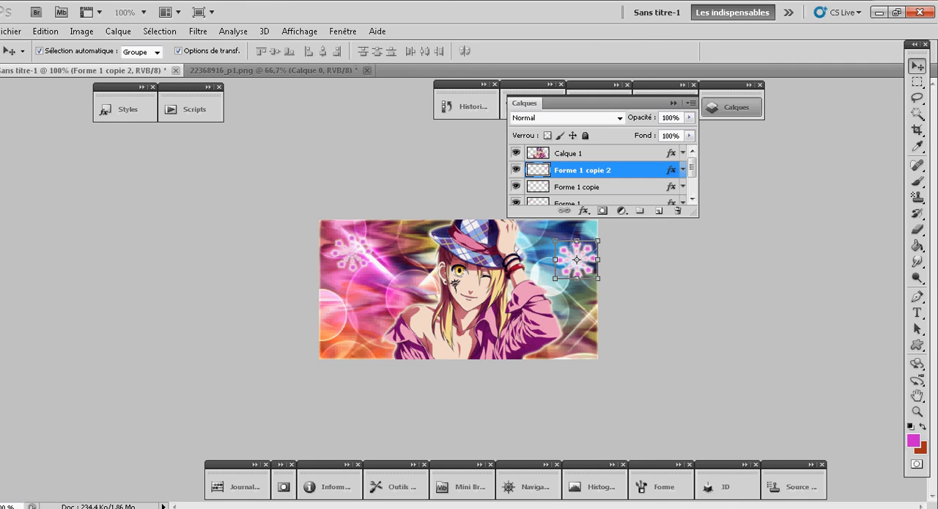
{"action": "key", "text": "ctrl+t"}
{"action": "left_click_drag", "start_coordinate": [577, 259], "coordinate": [519, 315]}
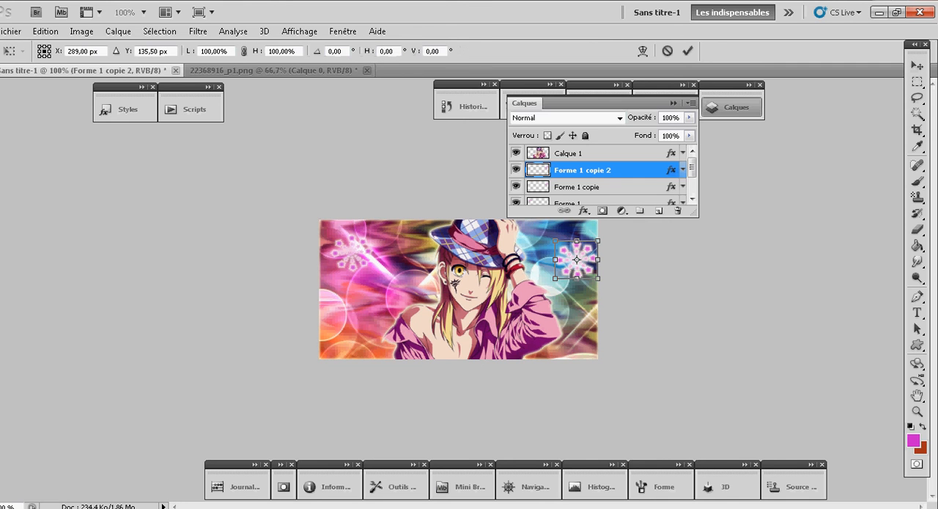
{"action": "left_click_drag", "start_coordinate": [577, 260], "coordinate": [352, 334]}
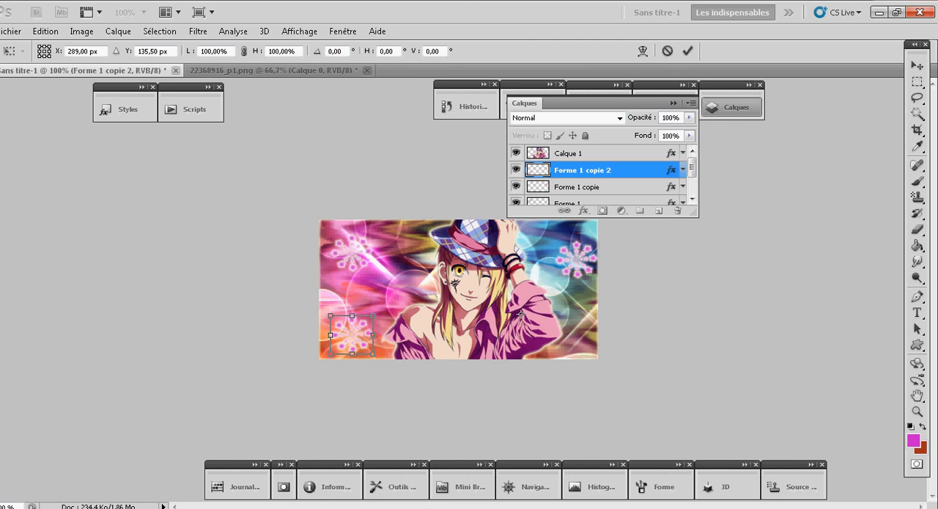
{"action": "left_click", "coordinate": [160, 31]}
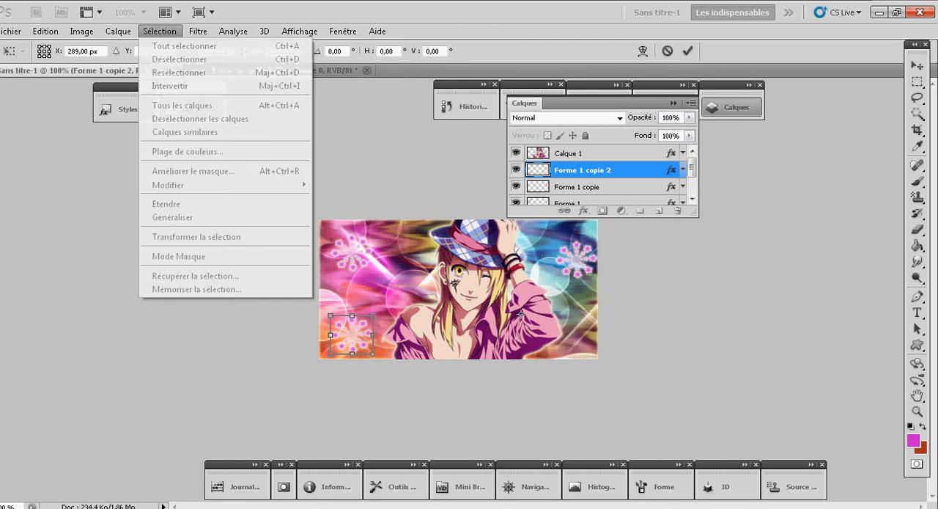
{"action": "key", "text": "Escape"}
{"action": "key", "text": "v"}
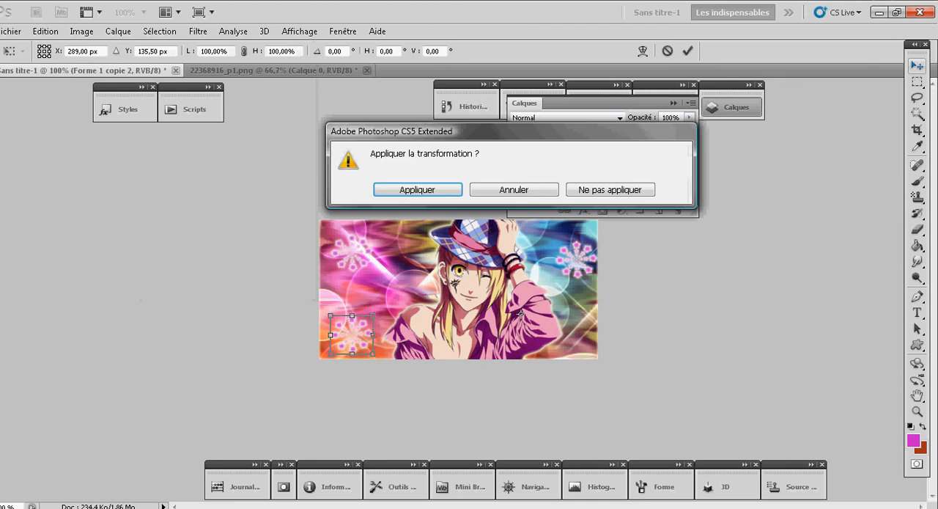
{"action": "key", "text": "Return"}
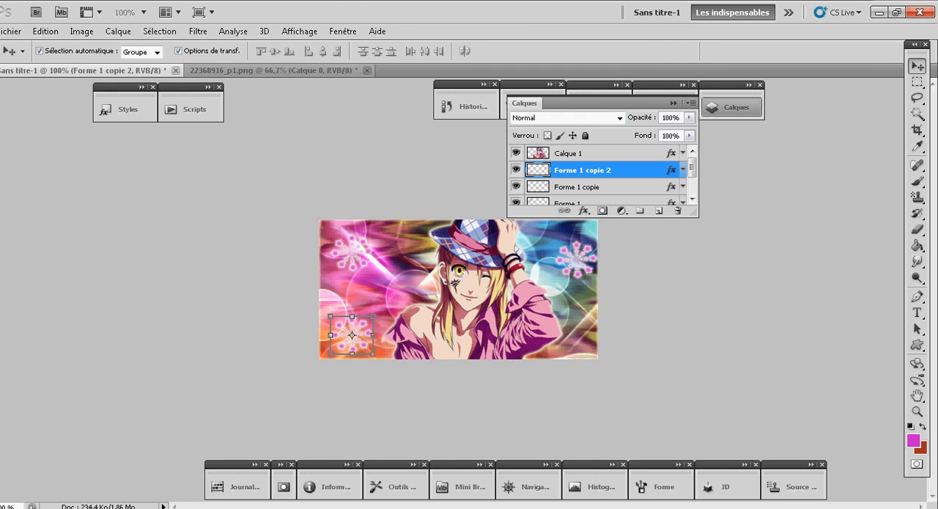
- Select the whole canvas and set the star layers' opacity: Forme 1 copie 2 to 50%, Forme 1 copie to 61% and Forme 1 to 67%
{"action": "left_click", "coordinate": [159, 31]}
{"action": "left_click", "coordinate": [156, 46]}
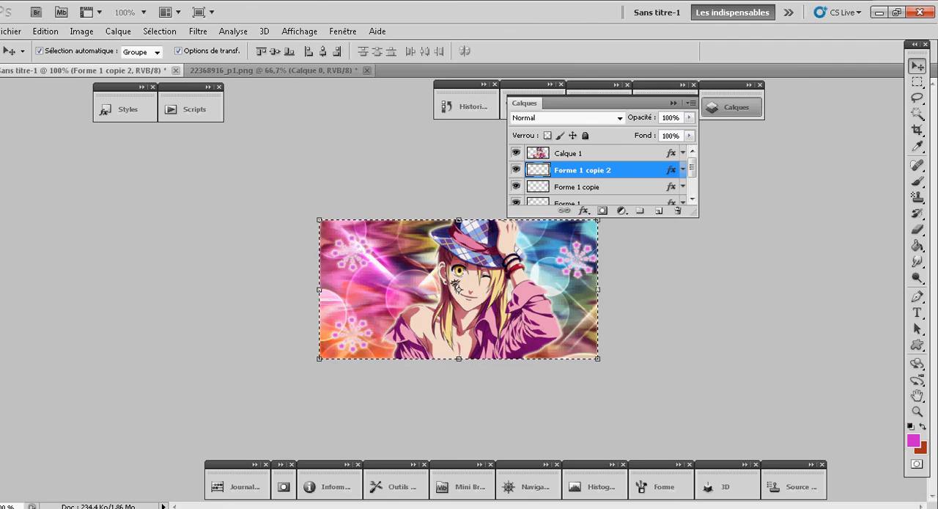
{"action": "left_click_drag", "start_coordinate": [689, 117], "coordinate": [662, 131]}
{"action": "left_click", "coordinate": [580, 187]}
{"action": "left_click", "coordinate": [689, 117]}
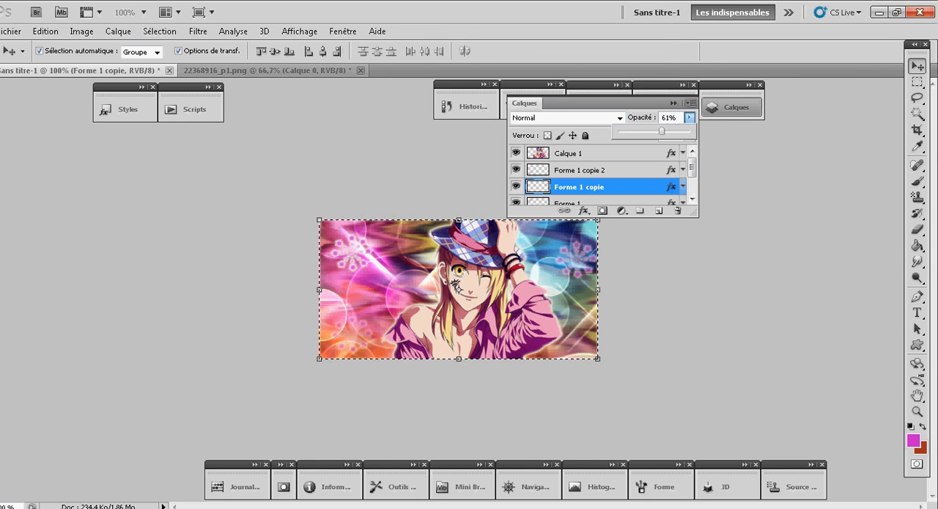
{"action": "left_click", "coordinate": [690, 118]}
{"action": "left_click_drag", "start_coordinate": [693, 167], "coordinate": [692, 173]}
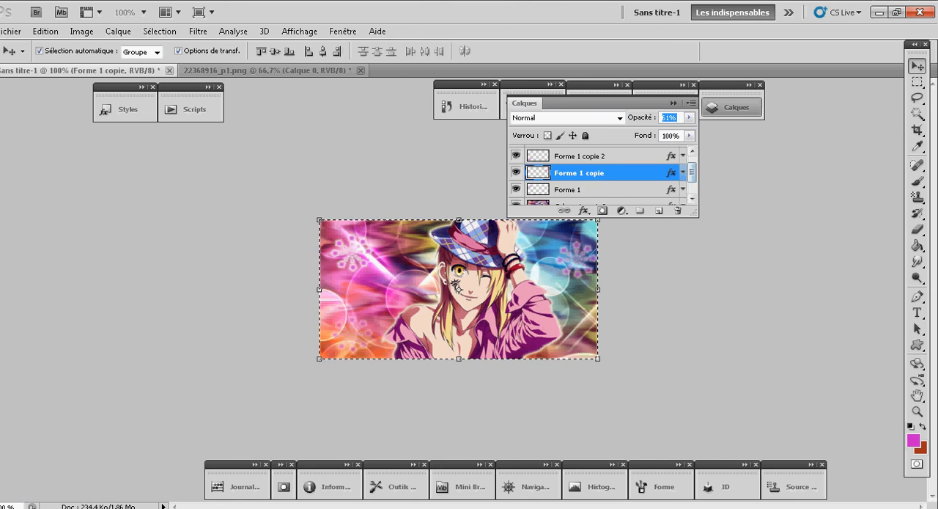
{"action": "left_click", "coordinate": [569, 189]}
{"action": "left_click", "coordinate": [690, 117]}
{"action": "left_click_drag", "start_coordinate": [689, 131], "coordinate": [665, 131]}
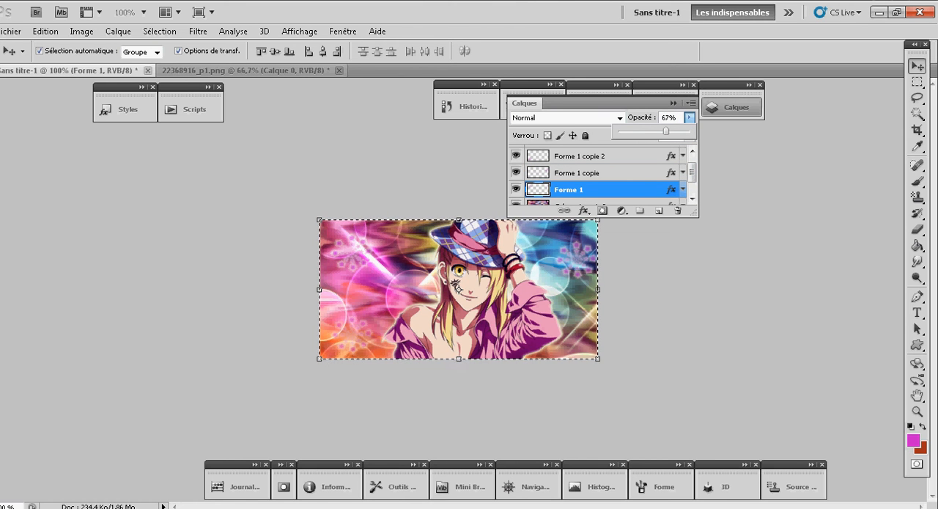
- Try merging Forme 1 copie 2 with the layer below, and revert the merge through the history
{"action": "right_click", "coordinate": [645, 156]}
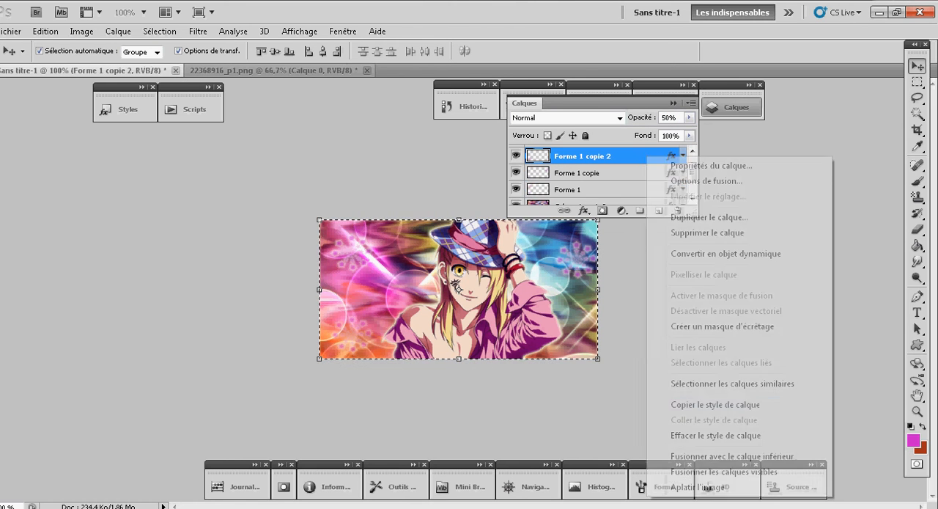
{"action": "left_click", "coordinate": [733, 457]}
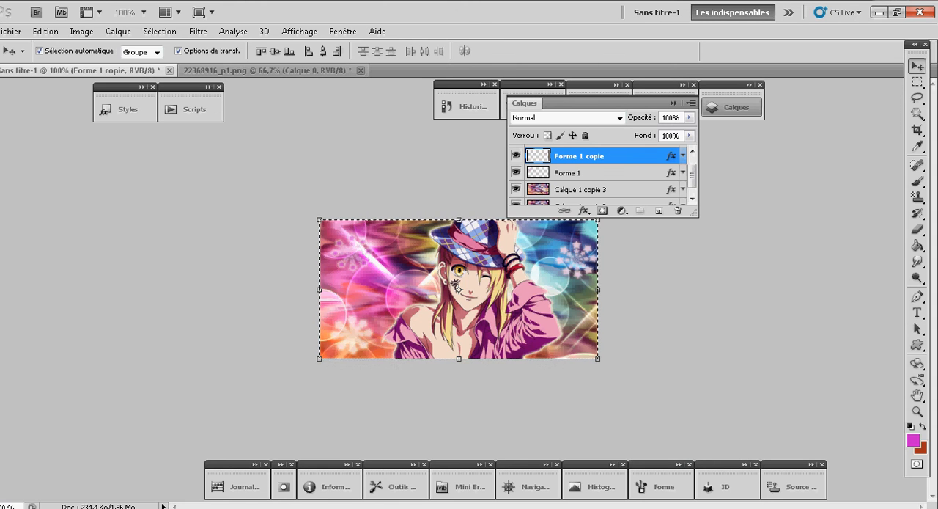
{"action": "left_click", "coordinate": [467, 107]}
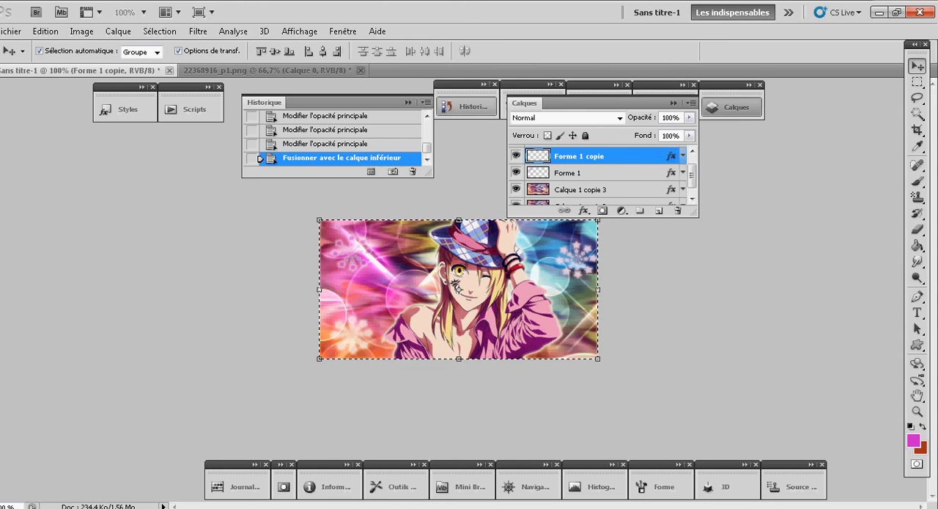
{"action": "left_click", "coordinate": [367, 145]}
- Hide the character layer and Calque 1 copie 2, merge the visible star and background layers, and show both hidden layers again
{"action": "left_click_drag", "start_coordinate": [692, 173], "coordinate": [692, 181]}
{"action": "left_click", "coordinate": [516, 153]}
{"action": "left_click", "coordinate": [586, 170]}
{"action": "left_click", "coordinate": [516, 180]}
{"action": "left_click", "coordinate": [517, 179]}
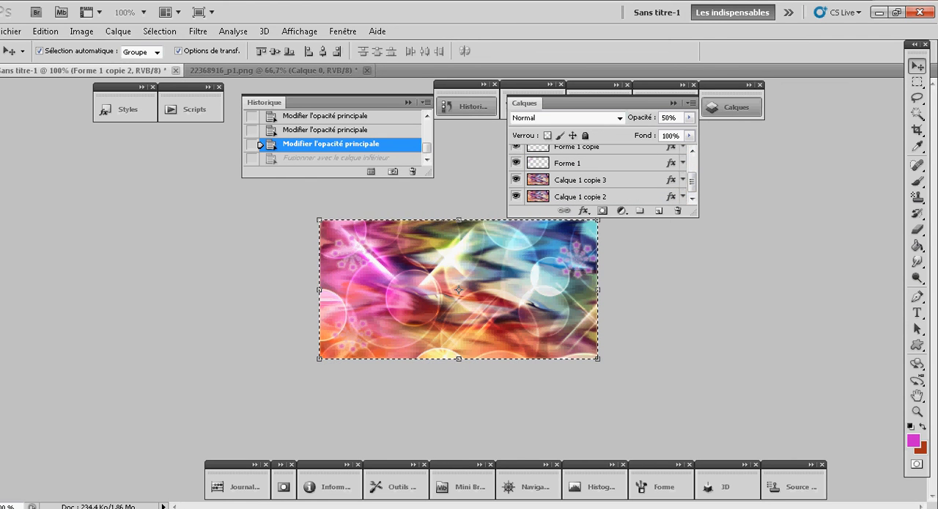
{"action": "right_click", "coordinate": [526, 159]}
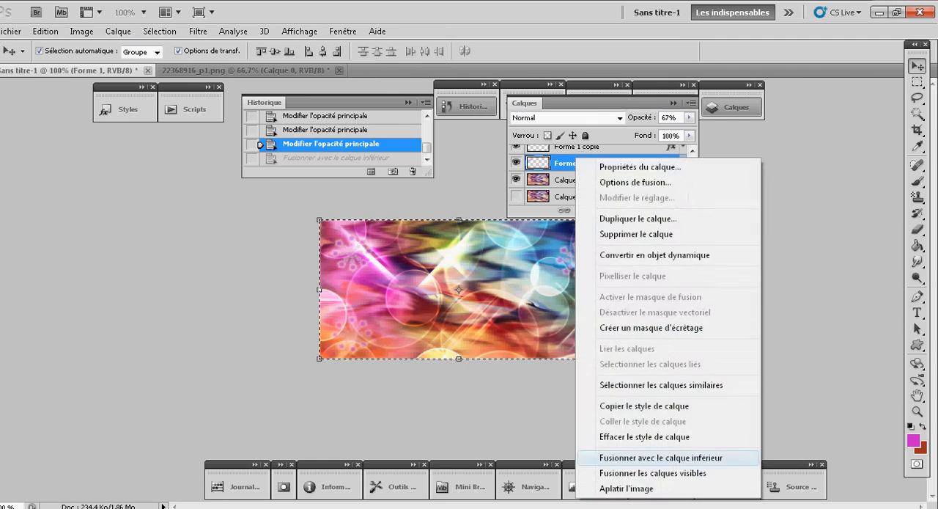
{"action": "left_click", "coordinate": [645, 465]}
{"action": "left_click", "coordinate": [516, 152]}
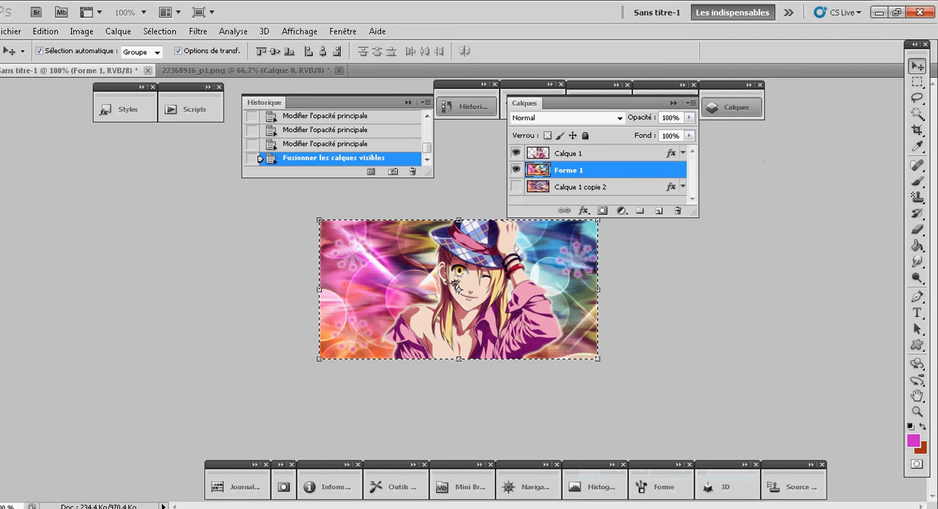
{"action": "left_click", "coordinate": [516, 187]}
{"action": "left_click", "coordinate": [583, 187]}
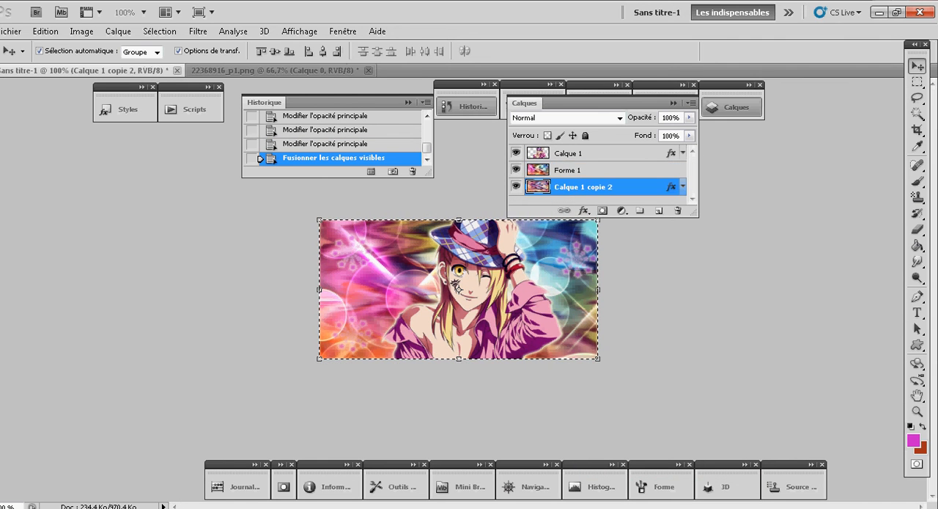
- Merge the character layer Calque 1 with the Forme 1 layer below it
{"action": "left_click", "coordinate": [584, 154]}
{"action": "right_click", "coordinate": [525, 157]}
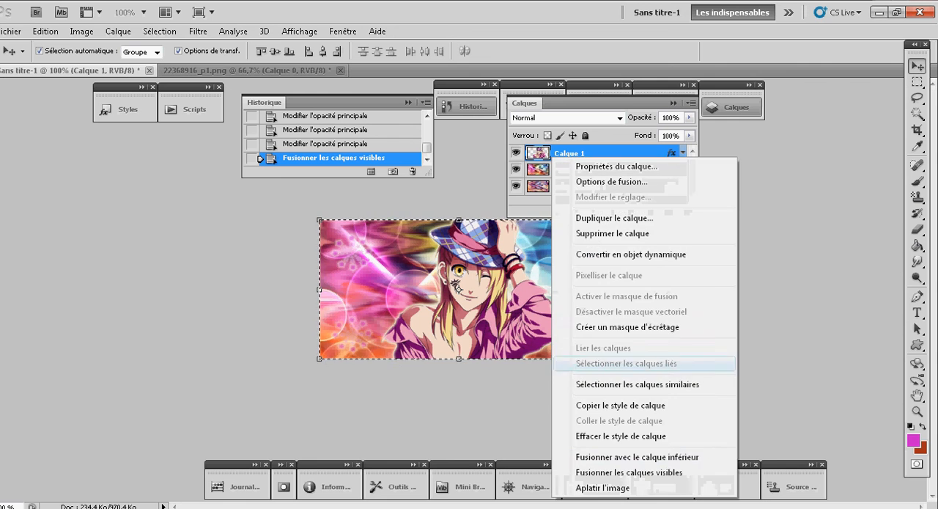
{"action": "left_click", "coordinate": [608, 453]}
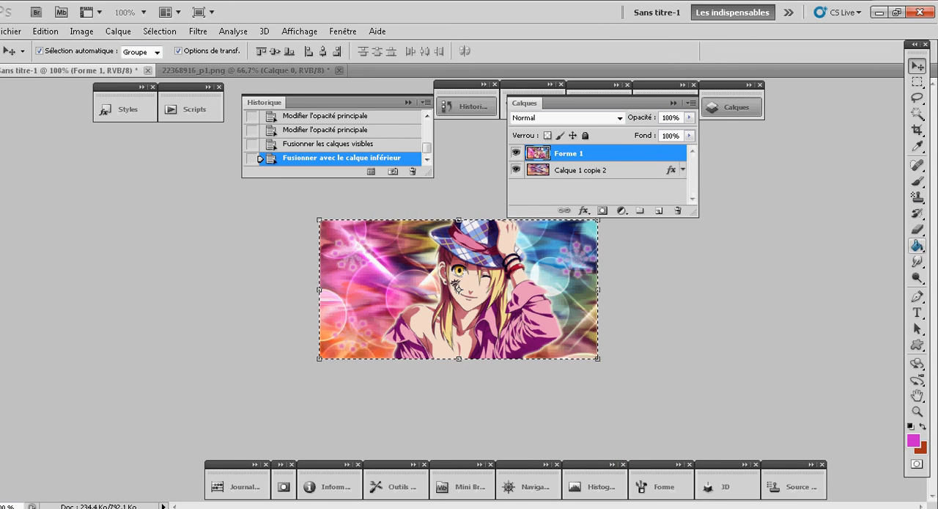
- Using the Eraser in Forme mode at 13% opacity, lightly fade the character's edges along the hair and shoulder
{"action": "left_click", "coordinate": [917, 229]}
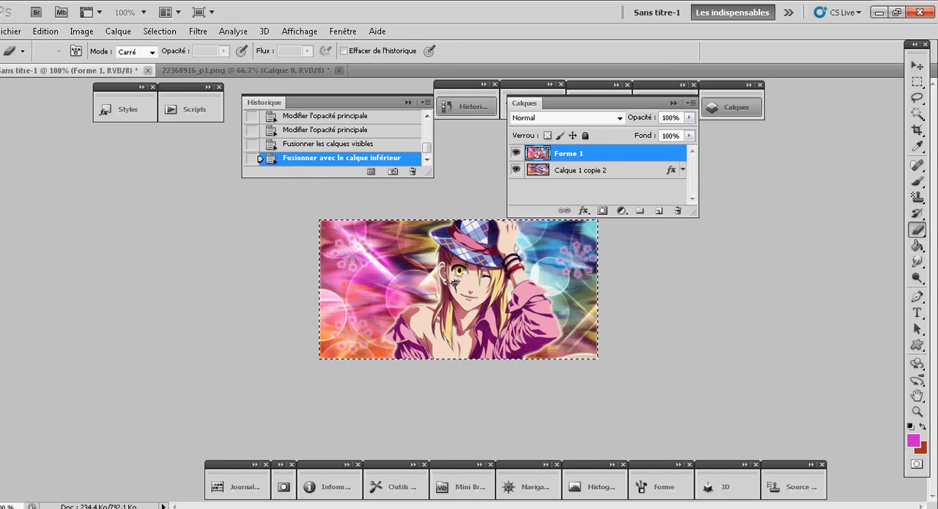
{"action": "left_click", "coordinate": [152, 52]}
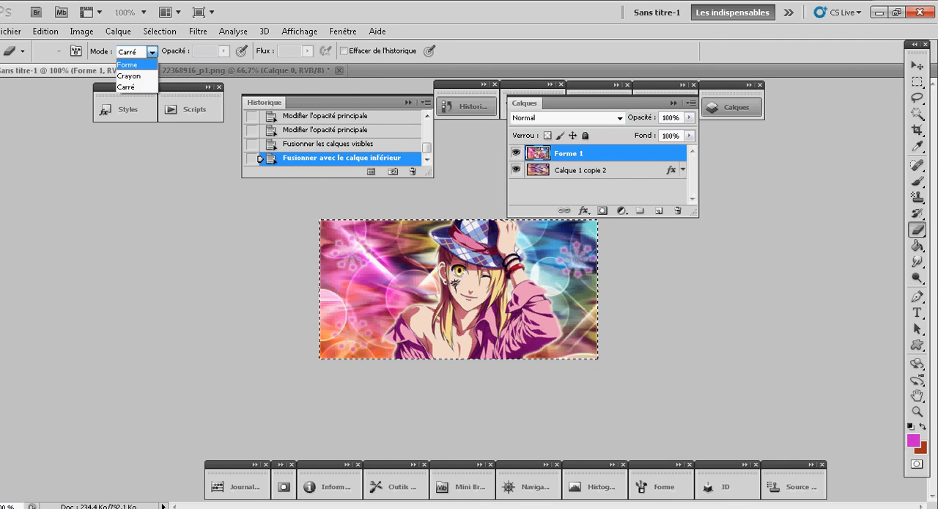
{"action": "left_click", "coordinate": [127, 65]}
{"action": "left_click", "coordinate": [224, 51]}
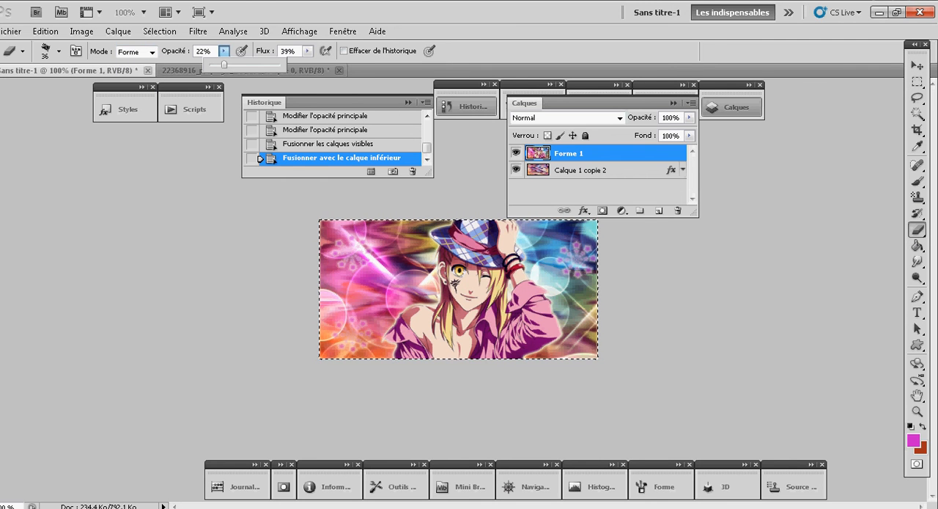
{"action": "left_click_drag", "start_coordinate": [223, 64], "coordinate": [219, 64]}
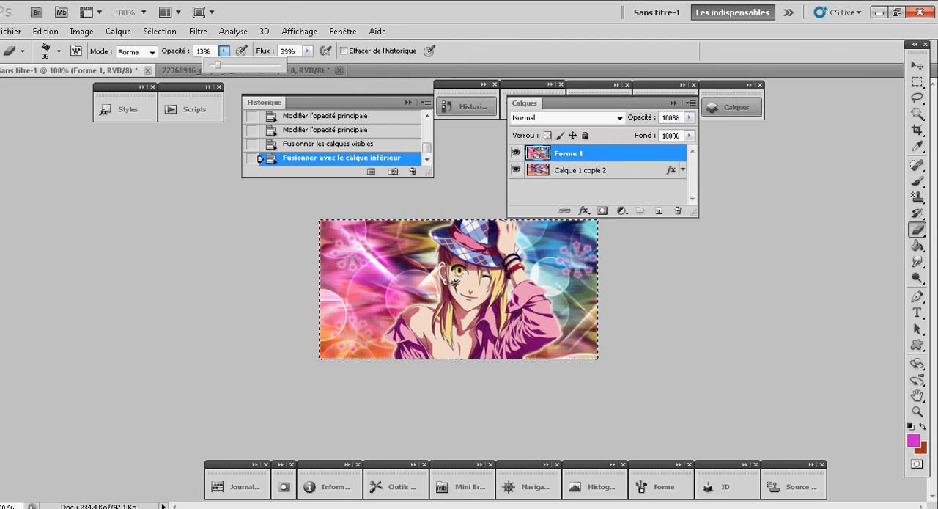
{"action": "left_click_drag", "start_coordinate": [410, 293], "coordinate": [425, 275]}
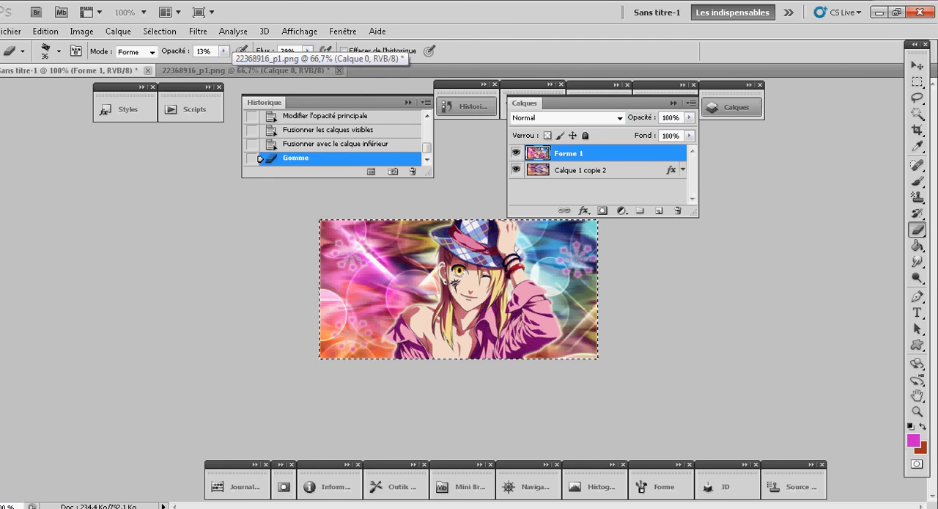
{"action": "left_click", "coordinate": [443, 280]}
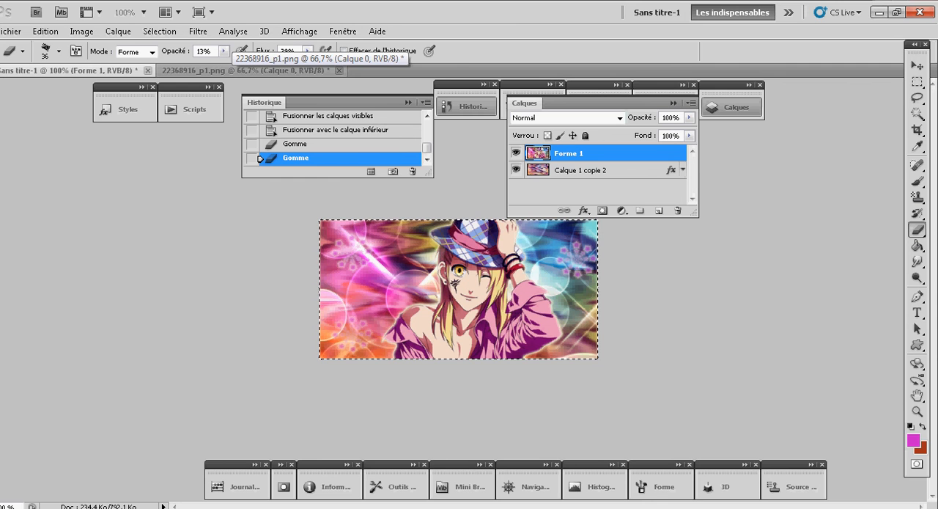
{"action": "left_click", "coordinate": [440, 282]}
{"action": "left_click", "coordinate": [428, 302]}
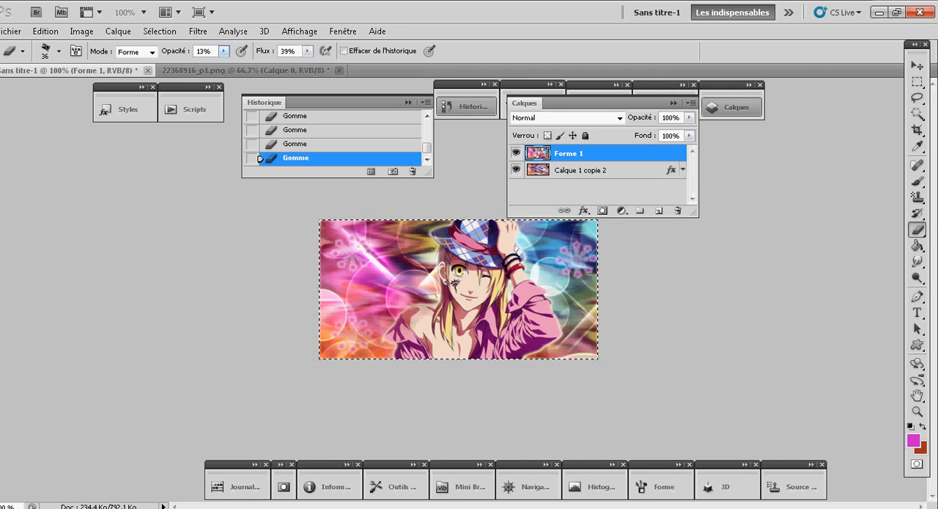
- Set the Eraser's opacity to 18% and blend the character's outer edges, including the shoulders, raised arm and hand, into the background
{"action": "left_click", "coordinate": [224, 50]}
{"action": "left_click_drag", "start_coordinate": [223, 64], "coordinate": [227, 65]}
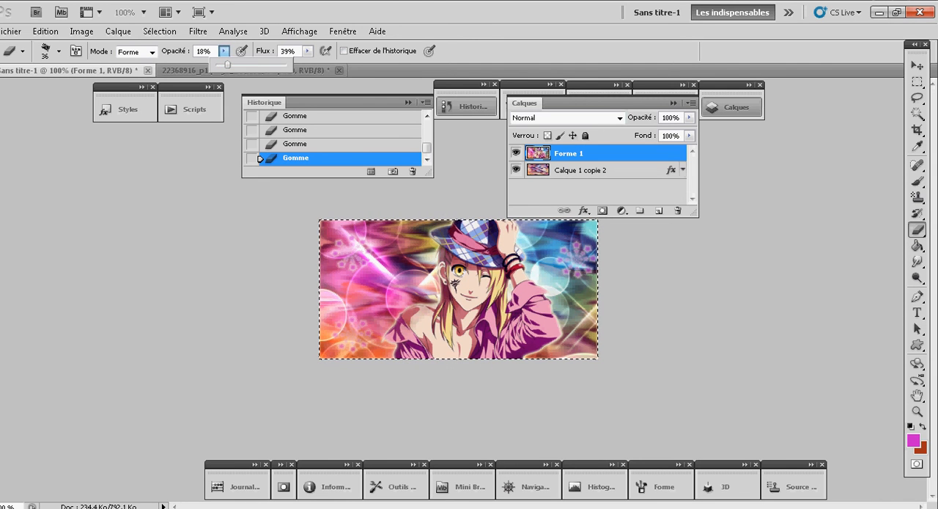
{"action": "left_click", "coordinate": [402, 335]}
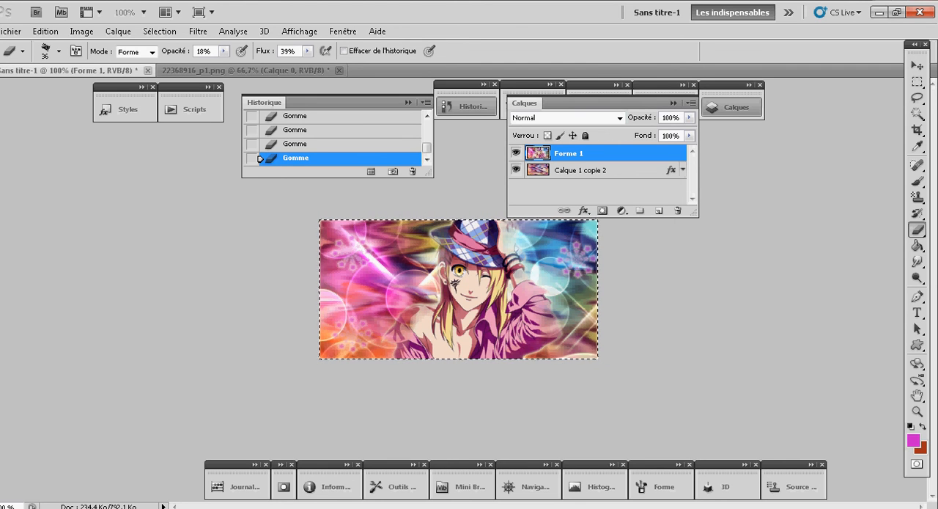
- Try merging Forme 1 down into Calque 1 copie 2, and undo the merge
{"action": "right_click", "coordinate": [584, 154]}
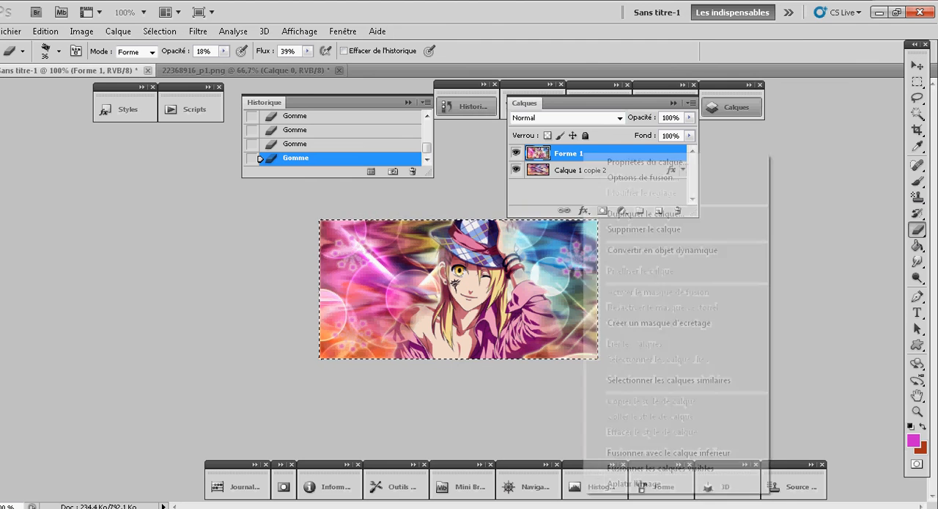
{"action": "left_click", "coordinate": [667, 453]}
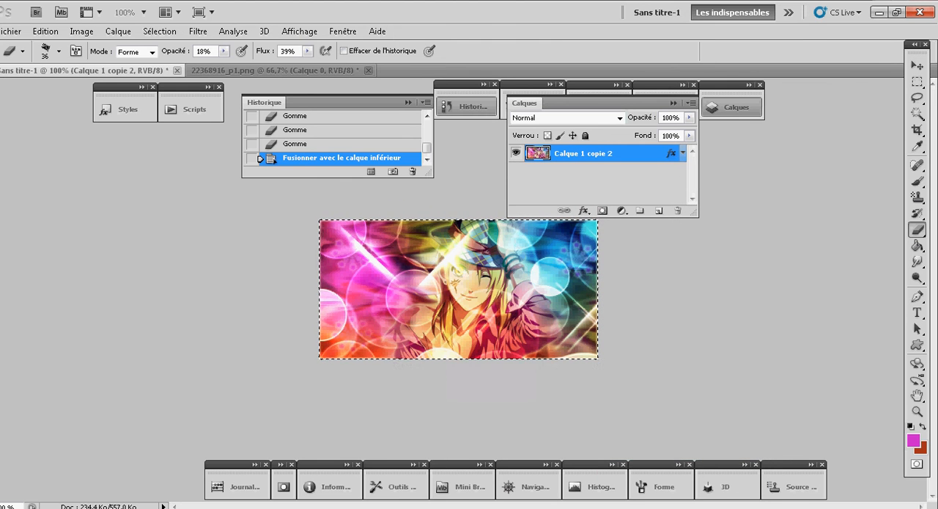
{"action": "key", "text": "ctrl+z"}
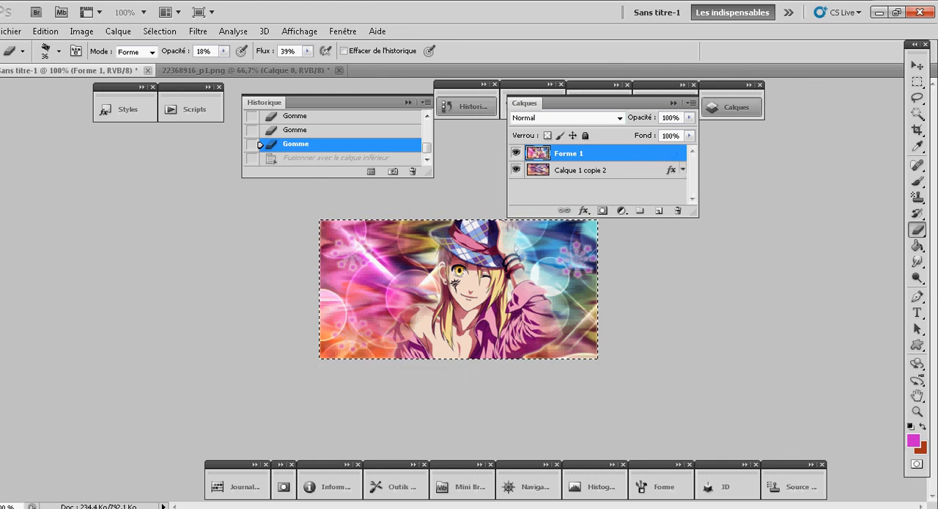
- Merge all visible layers into a single layer
{"action": "right_click", "coordinate": [635, 155]}
{"action": "left_click", "coordinate": [711, 470]}
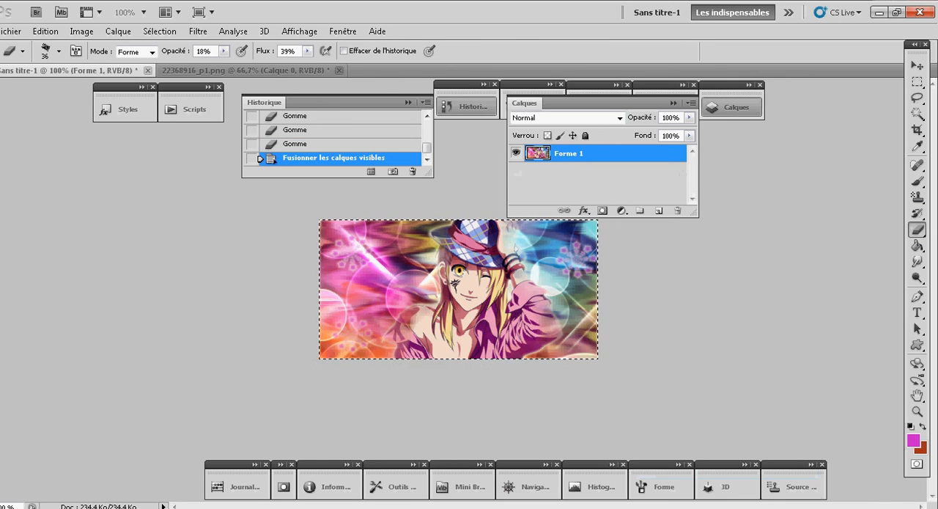
- Select the whole canvas and turn the selection into a 6-pixel-wide frame along its edge
{"action": "left_click", "coordinate": [159, 31]}
{"action": "left_click", "coordinate": [184, 46]}
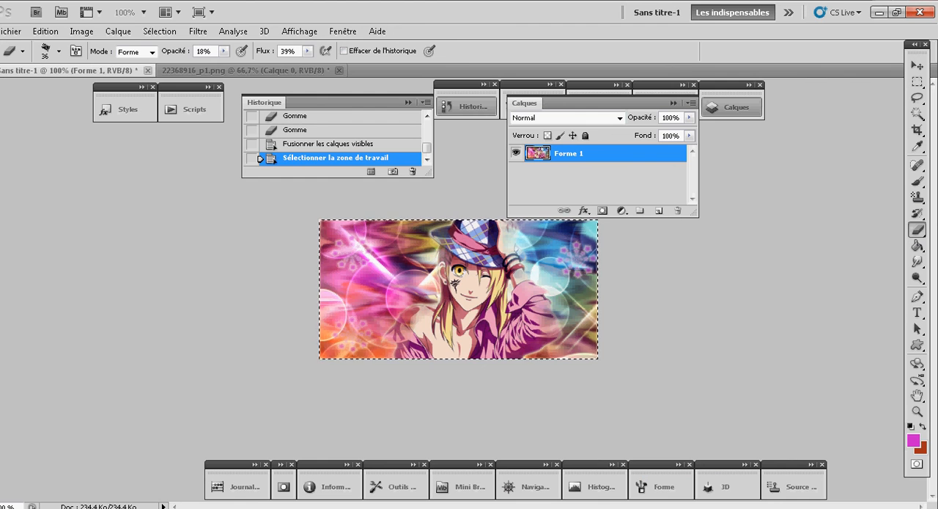
{"action": "left_click", "coordinate": [159, 31]}
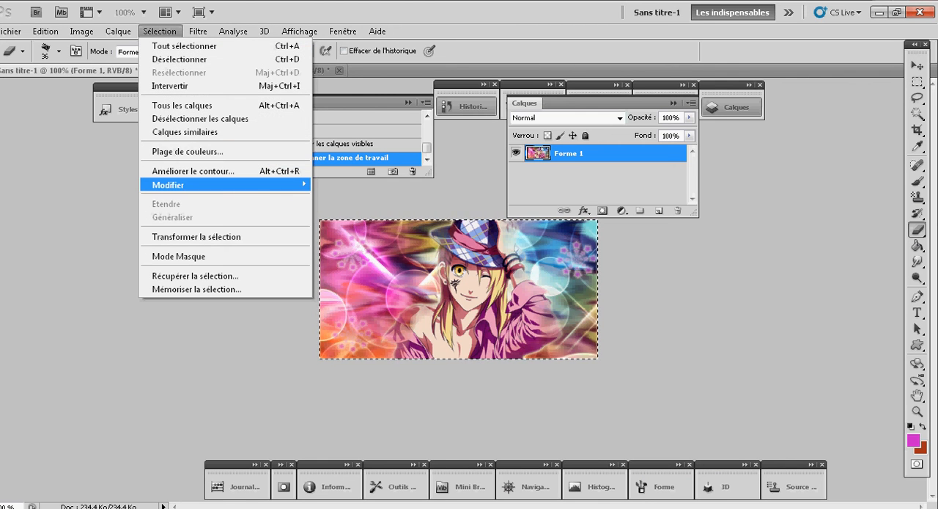
{"action": "mouse_move", "coordinate": [220, 185]}
{"action": "left_click", "coordinate": [334, 186]}
{"action": "type", "text": "6"}
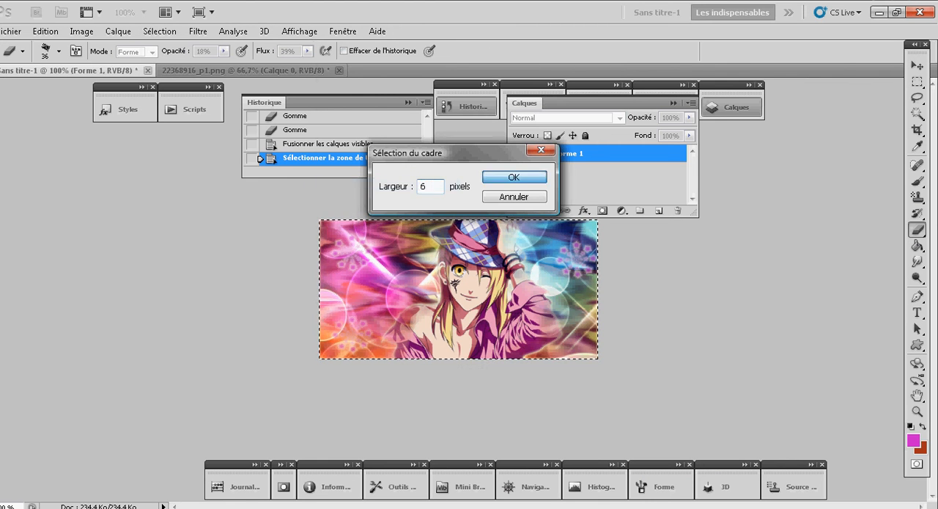
{"action": "key", "text": "Return"}
- Try inverting the frame selection, and invert it back
{"action": "left_click", "coordinate": [160, 31]}
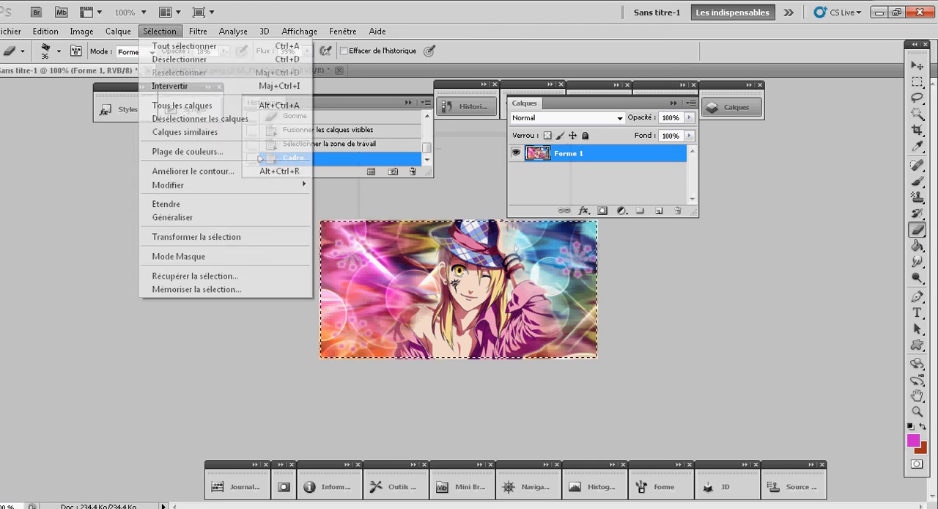
{"action": "left_click", "coordinate": [170, 86]}
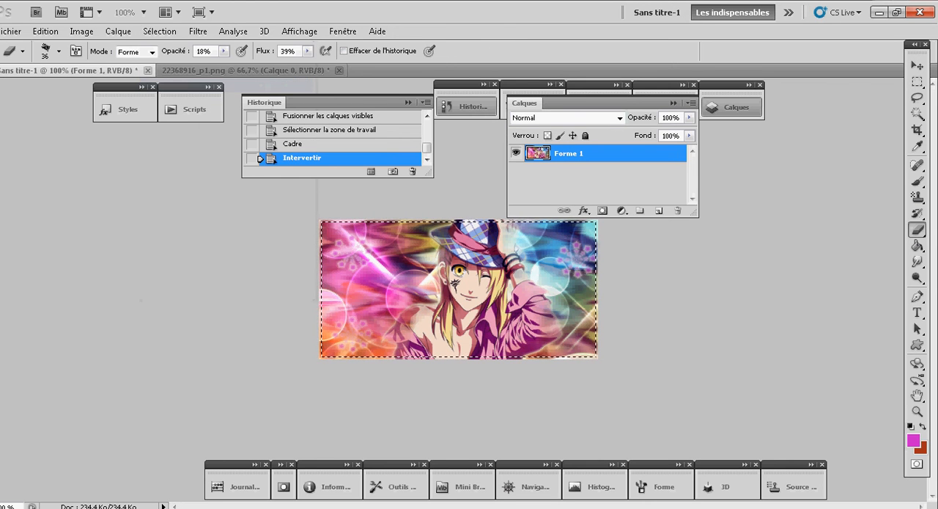
{"action": "left_click", "coordinate": [160, 32]}
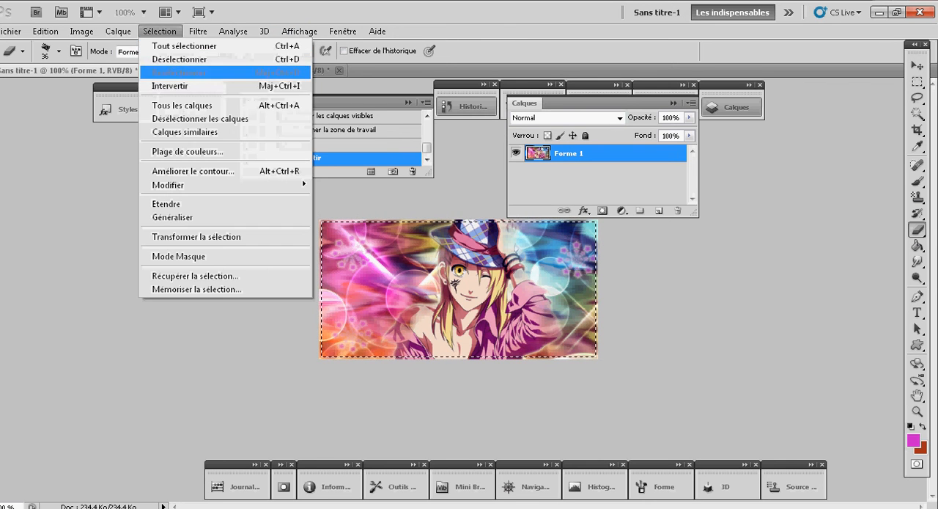
{"action": "left_click", "coordinate": [170, 86]}
- Copy the selected frame area of Forme 1 to a new layer
{"action": "left_click", "coordinate": [328, 300]}
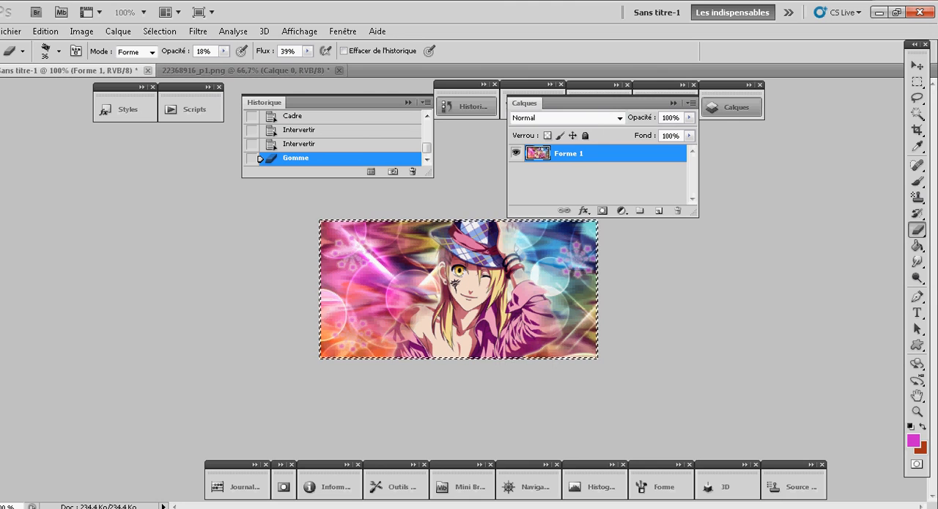
{"action": "key", "text": "ctrl+j"}
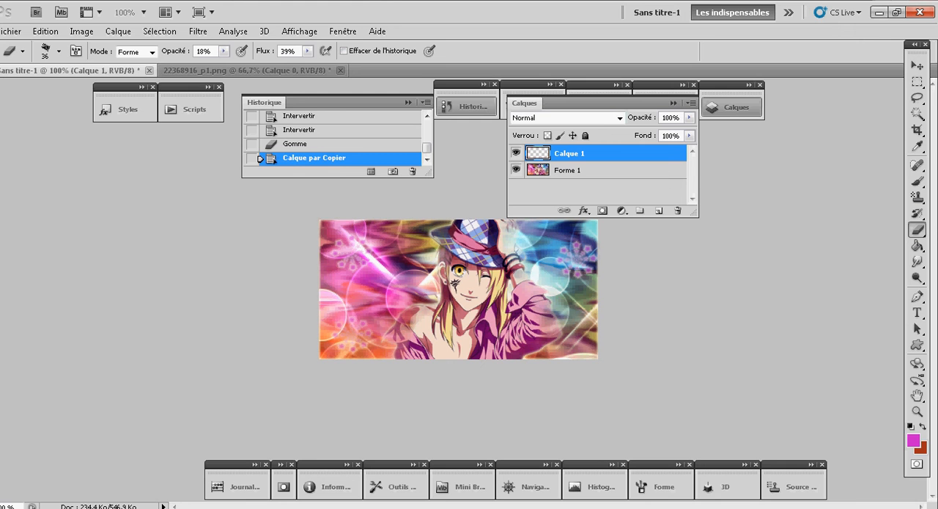
- Try several preset styles on the frame layer and apply Style 72 as the border
{"action": "left_click", "coordinate": [121, 109]}
{"action": "left_click", "coordinate": [237, 195]}
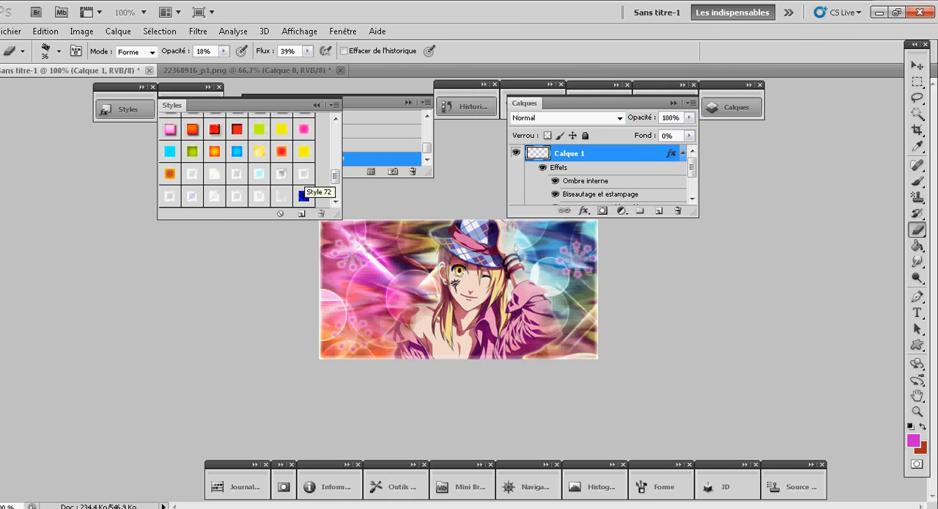
{"action": "left_click", "coordinate": [303, 131]}
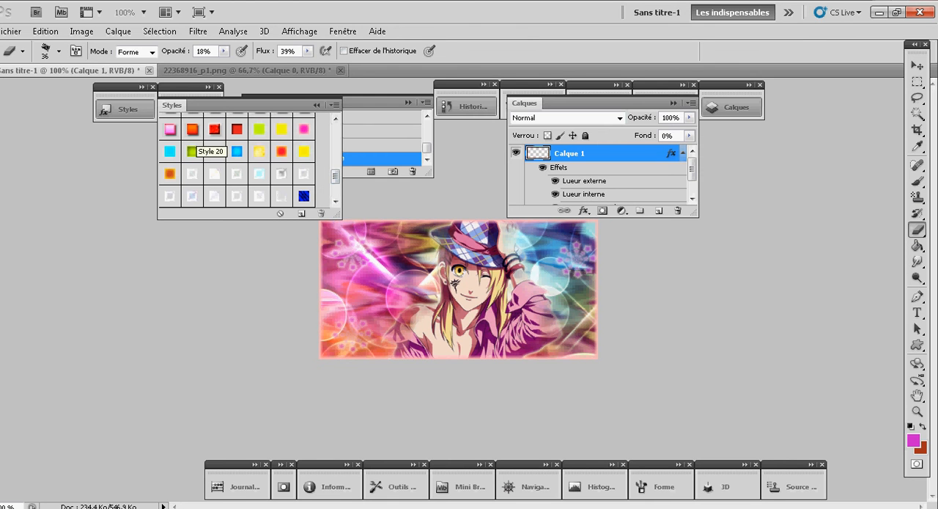
{"action": "left_click", "coordinate": [304, 150]}
{"action": "left_click", "coordinate": [170, 130]}
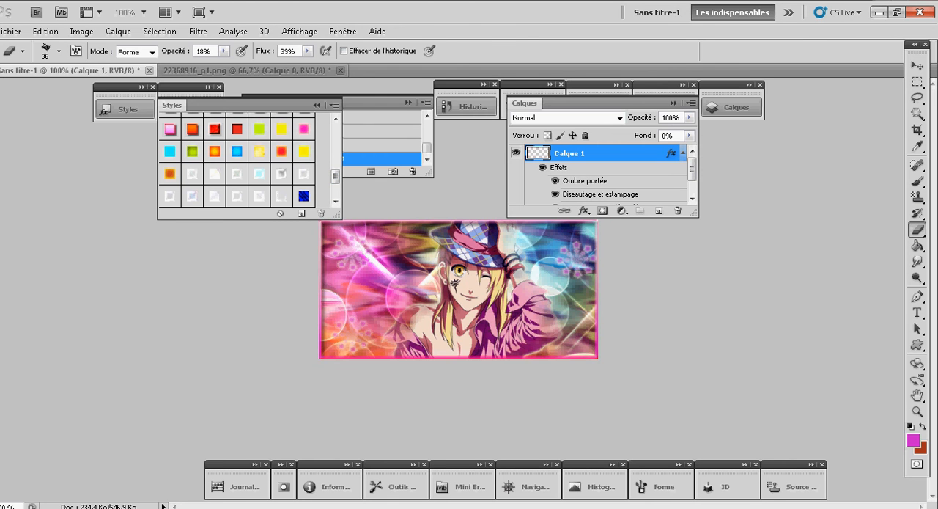
{"action": "left_click", "coordinate": [214, 173]}
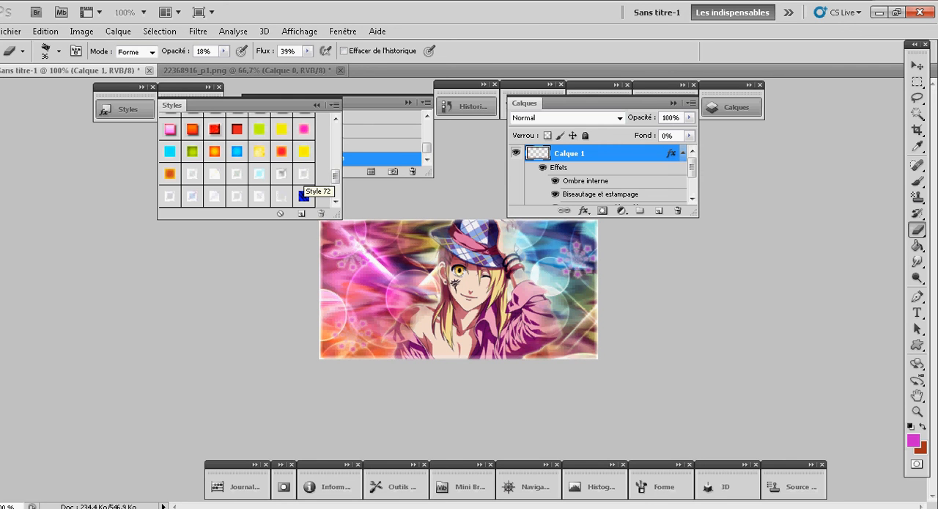
- Collapse the effects list of Calque 1 and merge the layer down into Forme 1
{"action": "left_click", "coordinate": [681, 152]}
{"action": "right_click", "coordinate": [643, 157]}
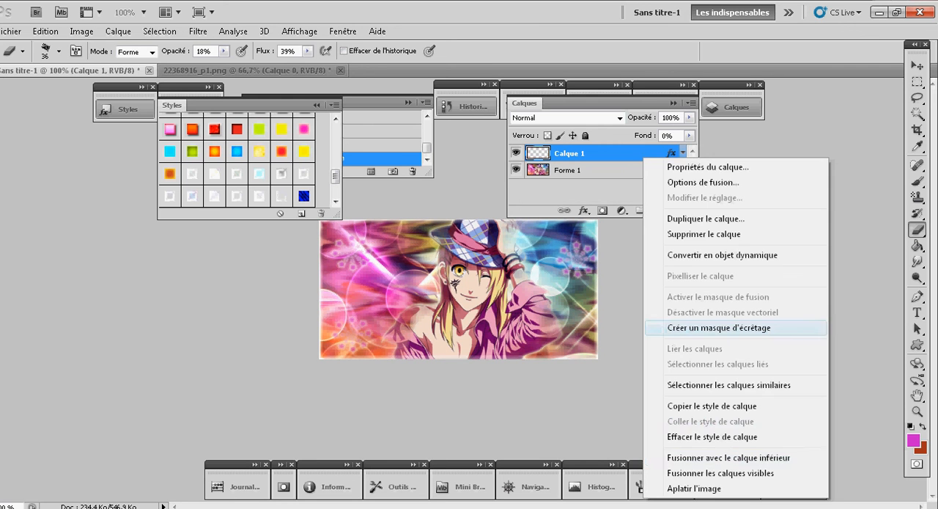
{"action": "left_click", "coordinate": [728, 458]}
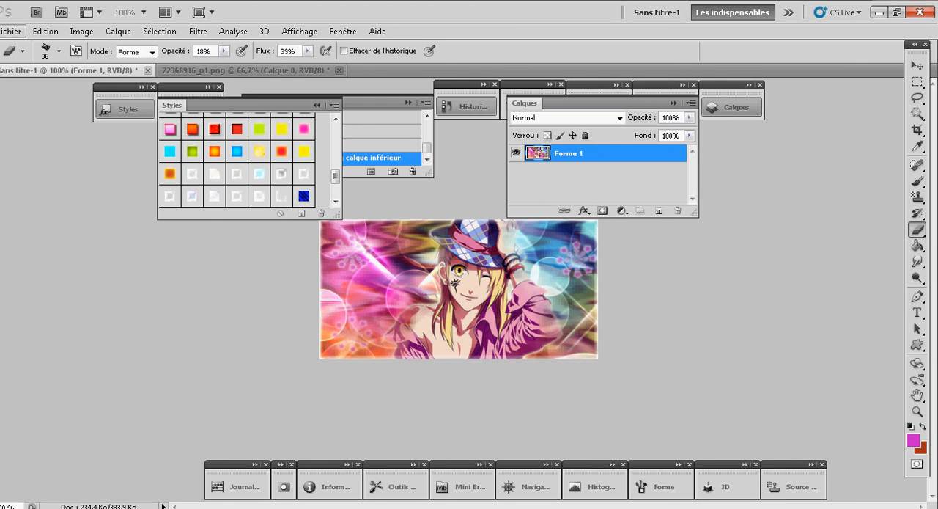
- Export the banner for the web as a PNG-24 named Banniére on the desktop, accepting the non-Latin file name
{"action": "left_click", "coordinate": [10, 31]}
{"action": "left_click", "coordinate": [95, 271]}
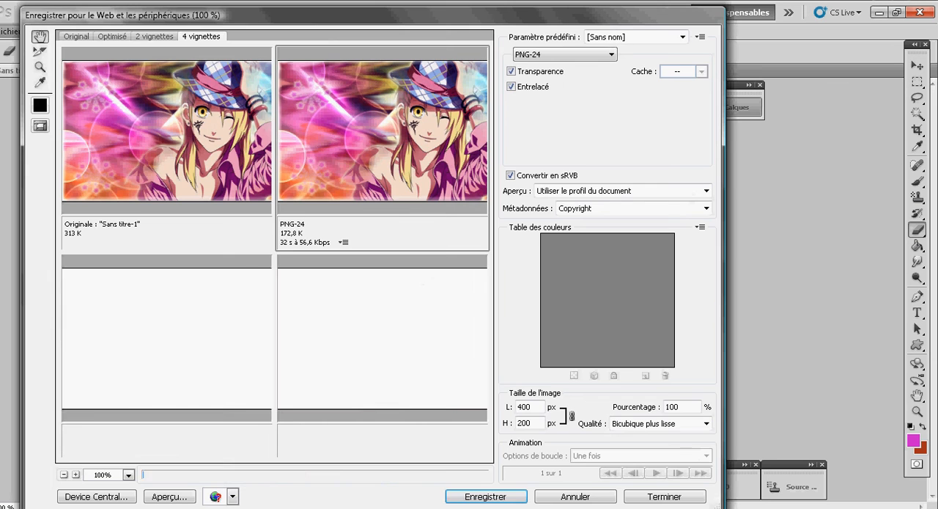
{"action": "key", "text": "Return"}
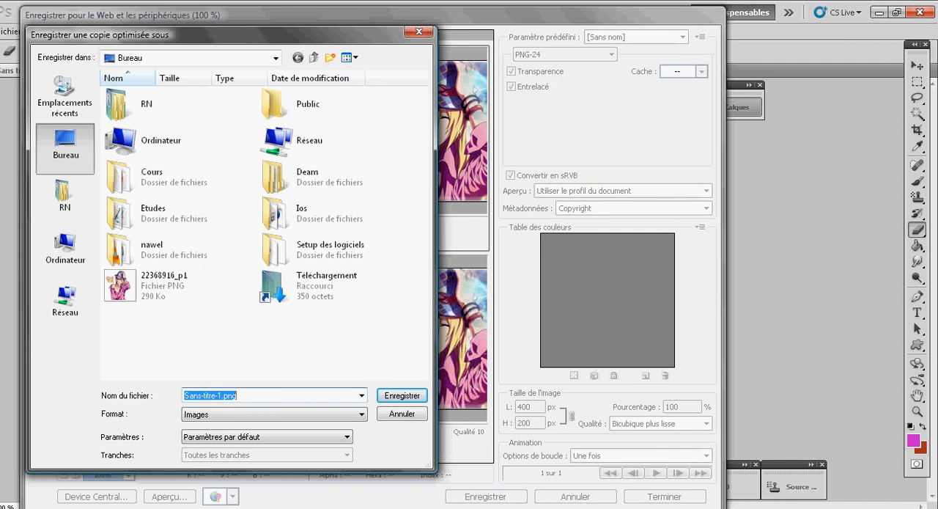
{"action": "type", "text": "Bannière"}
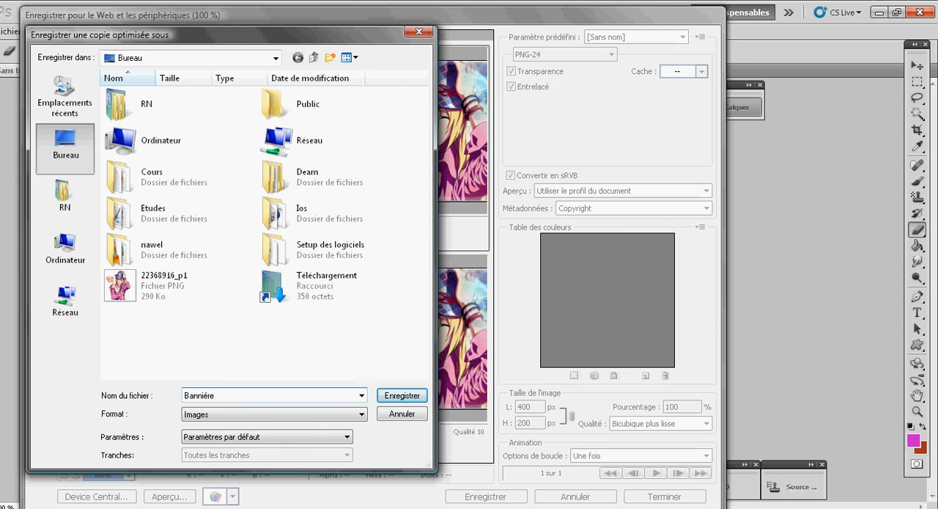
{"action": "key", "text": "Return"}
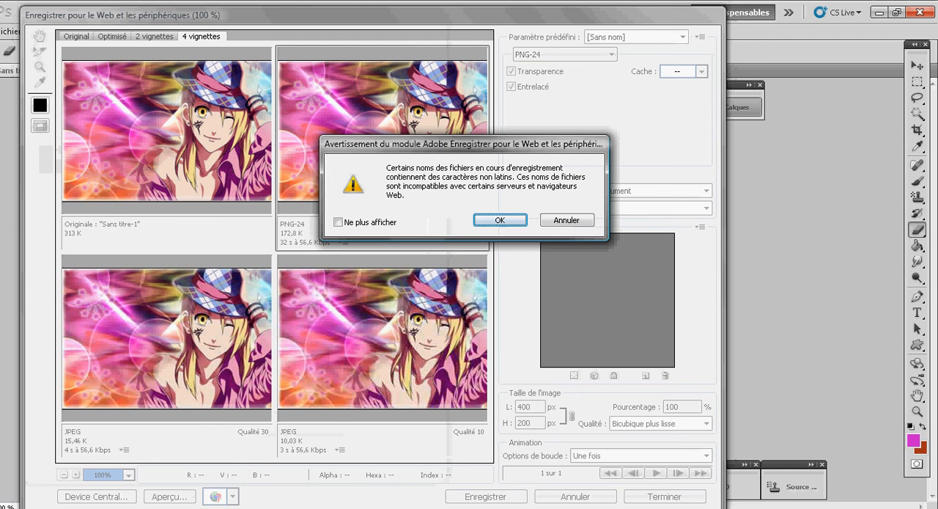
{"action": "key", "text": "Return"}
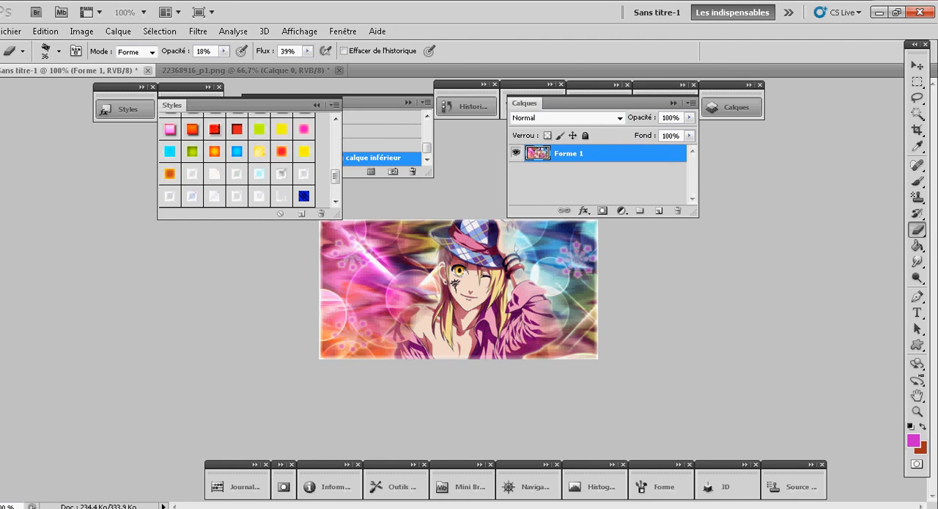
- Collapse the open Styles, Historique and Calques panels to leave the finished banner unobstructed
{"action": "left_click", "coordinate": [126, 109]}
{"action": "left_click", "coordinate": [467, 106]}
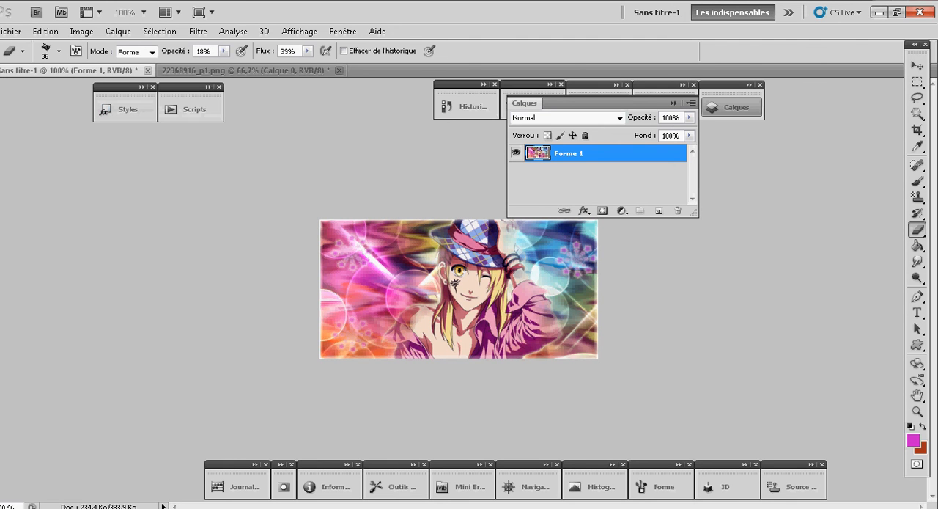
{"action": "left_click", "coordinate": [733, 107]}
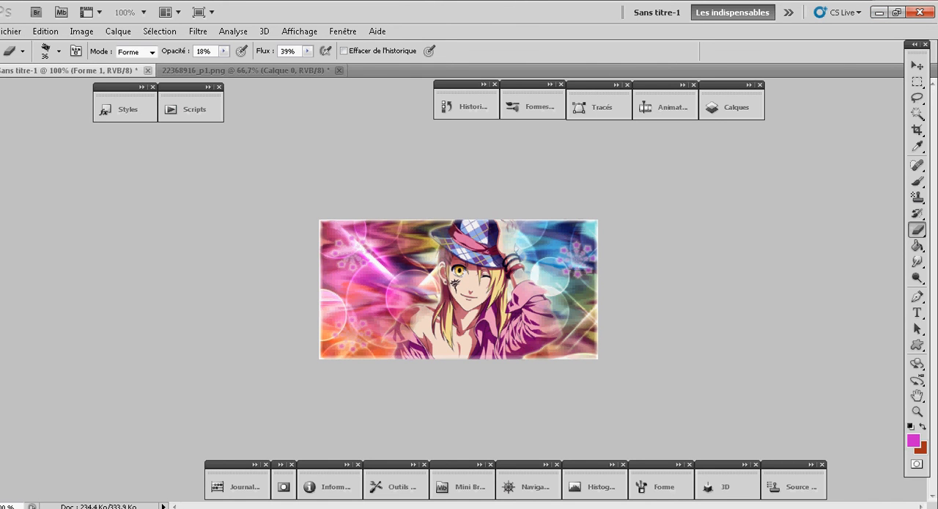
- Minimise Photoshop, refresh the desktop and open Snagit 10
{"action": "left_click", "coordinate": [878, 12]}
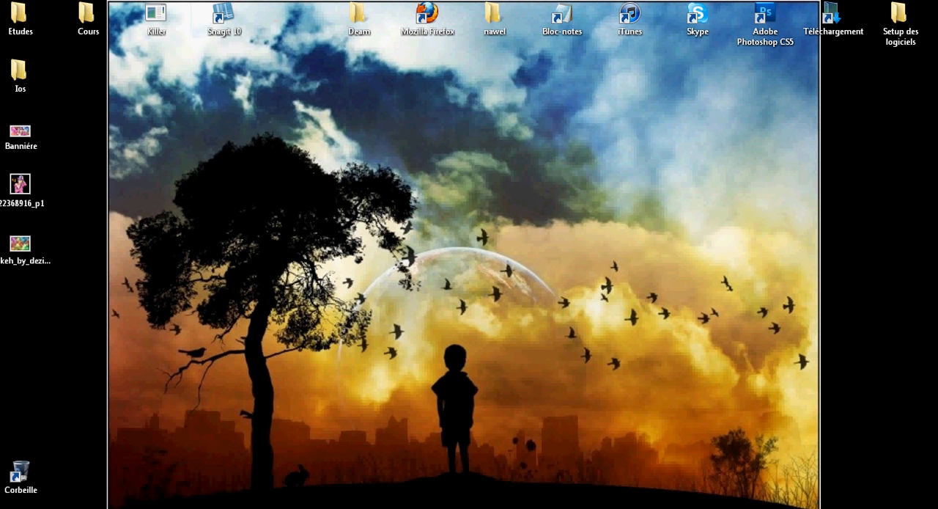
{"action": "right_click", "coordinate": [252, 289]}
{"action": "left_click", "coordinate": [295, 330]}
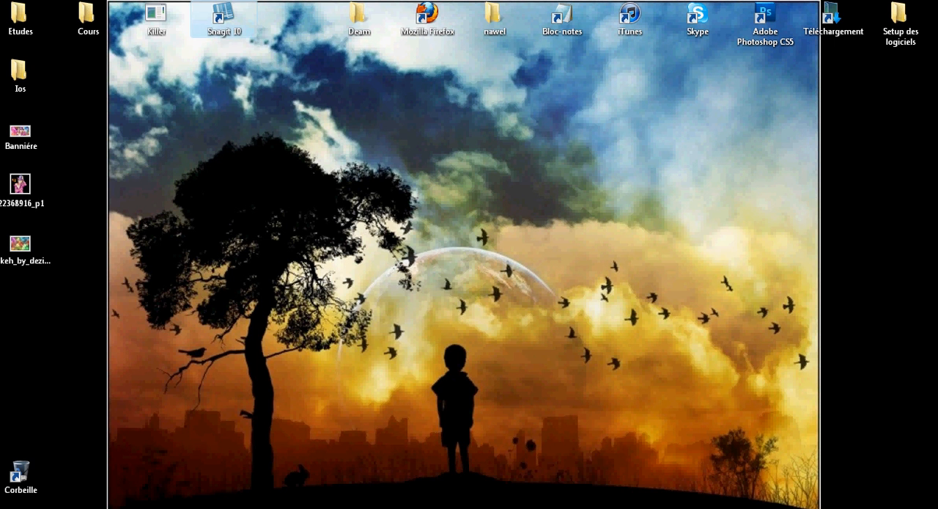
{"action": "double_click", "coordinate": [224, 19]}
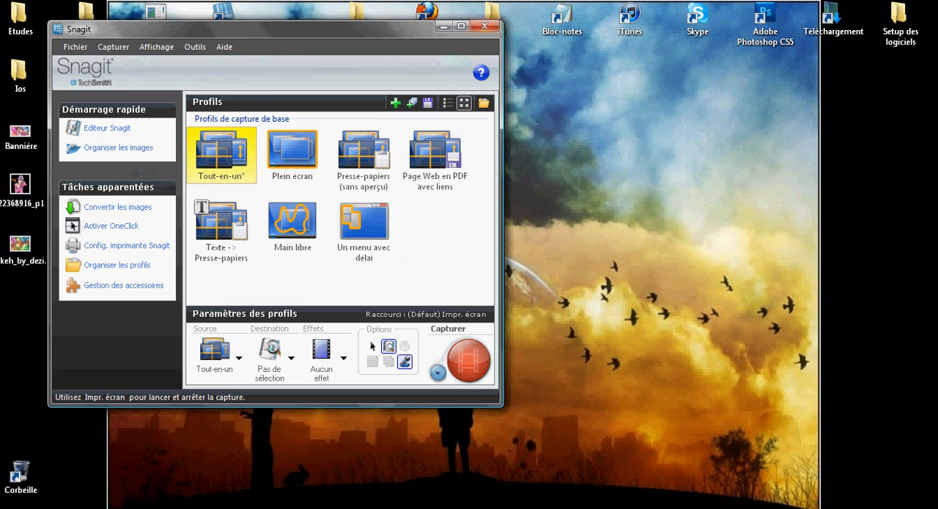